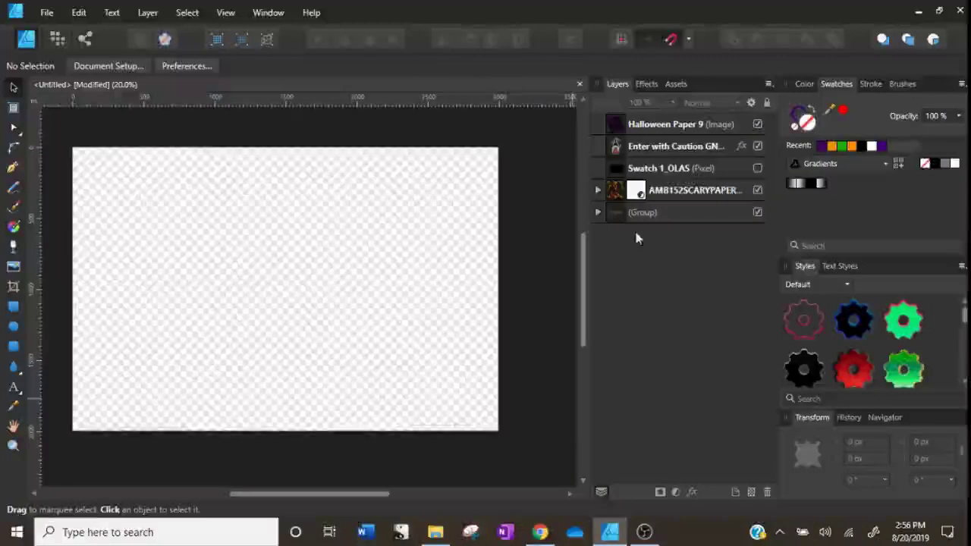
Move the Enter with Caution gnome image from beside the canvas onto its left side and remove its Outer Glow effect.
click(651, 146)
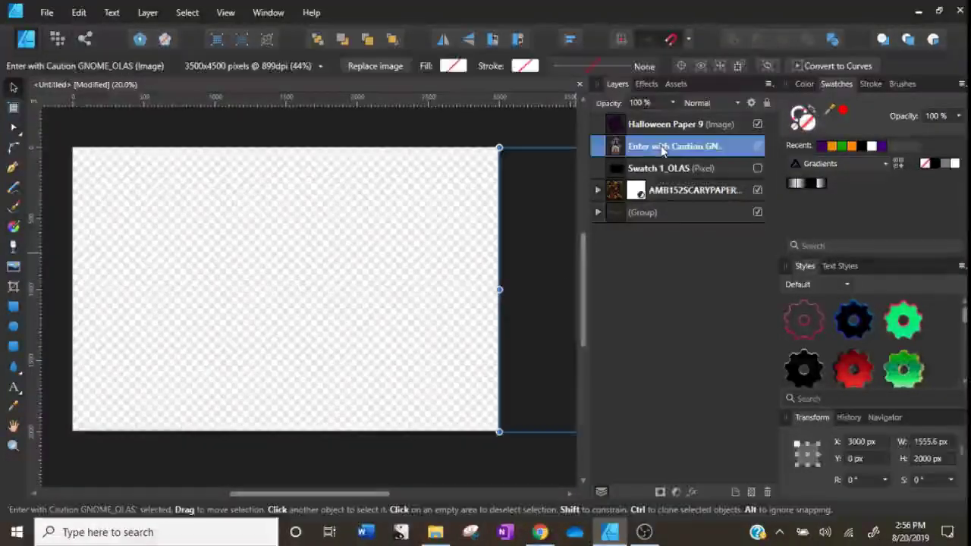
drag(557, 302, 171, 302)
drag(262, 324, 184, 324)
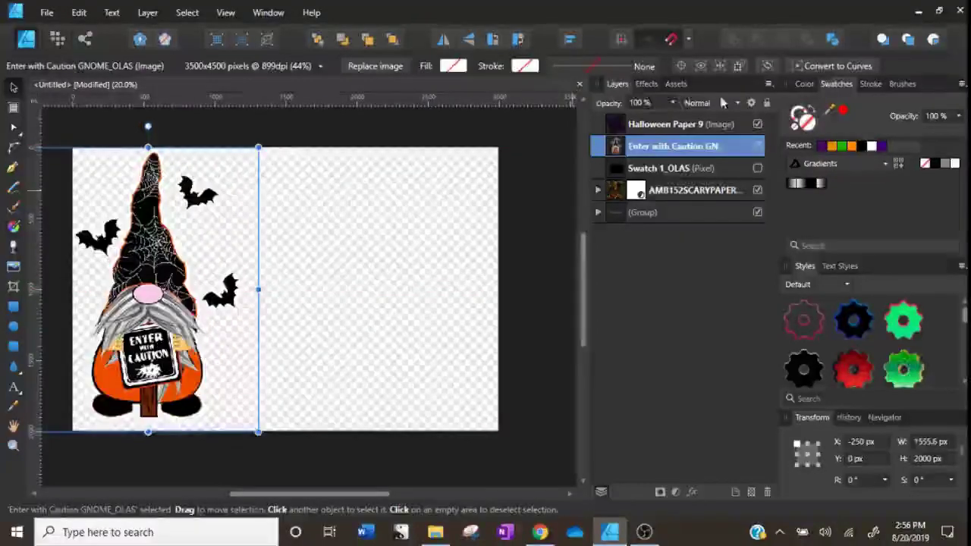
click(646, 85)
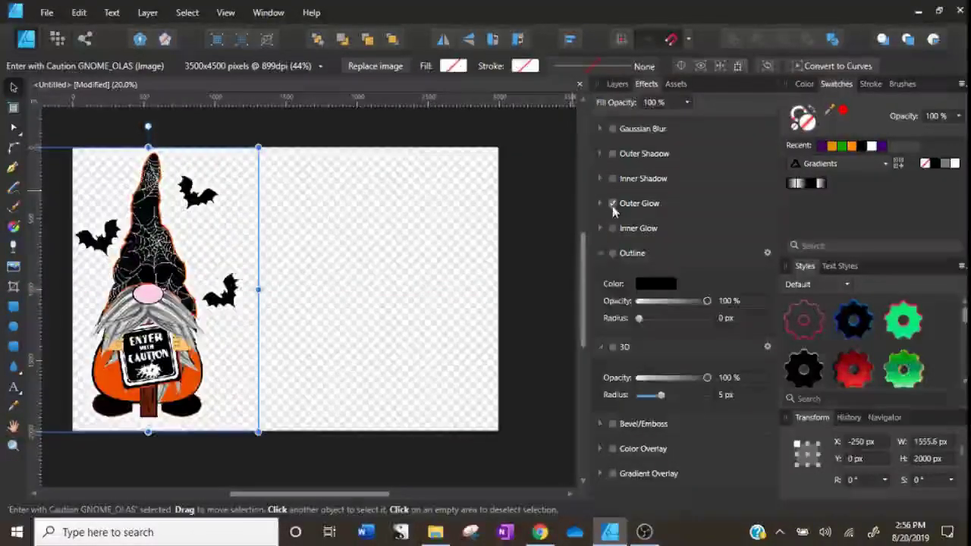
click(410, 264)
Adjust the gnome image's horizontal position on the left side of the canvas, to about X -215 px.
drag(153, 319, 173, 318)
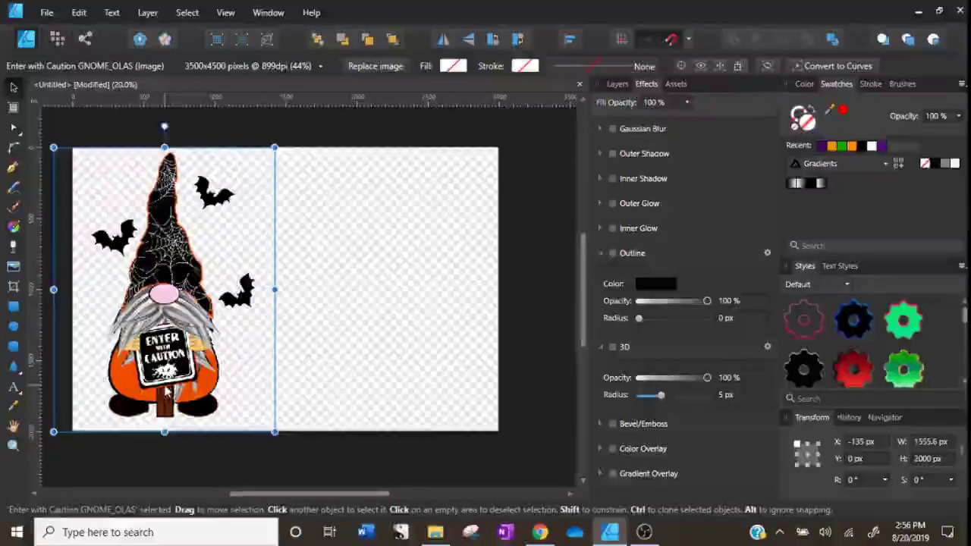
click(361, 320)
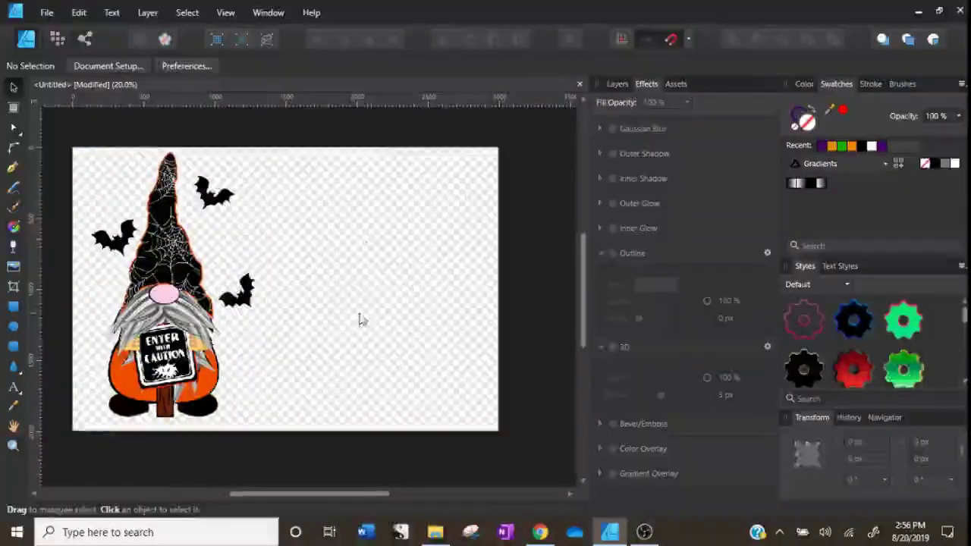
click(616, 83)
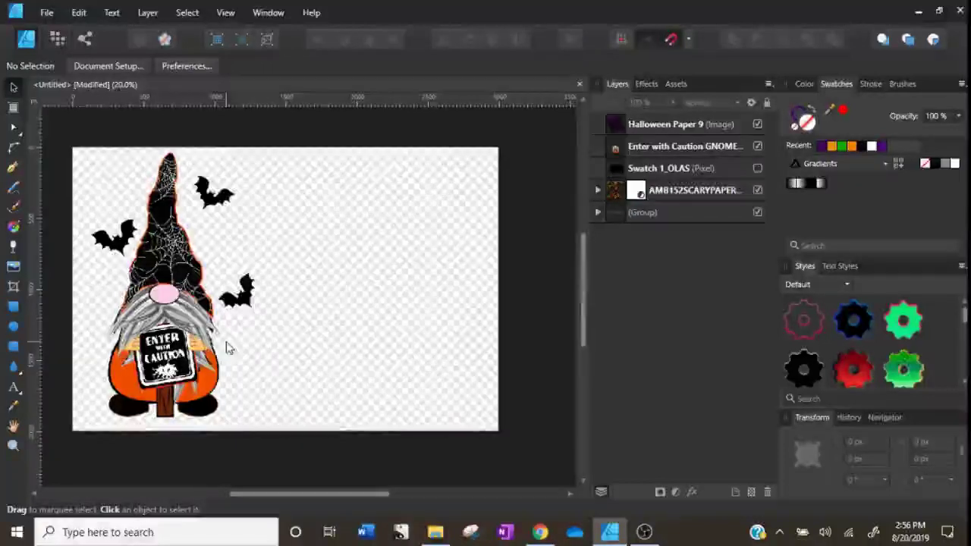
click(208, 364)
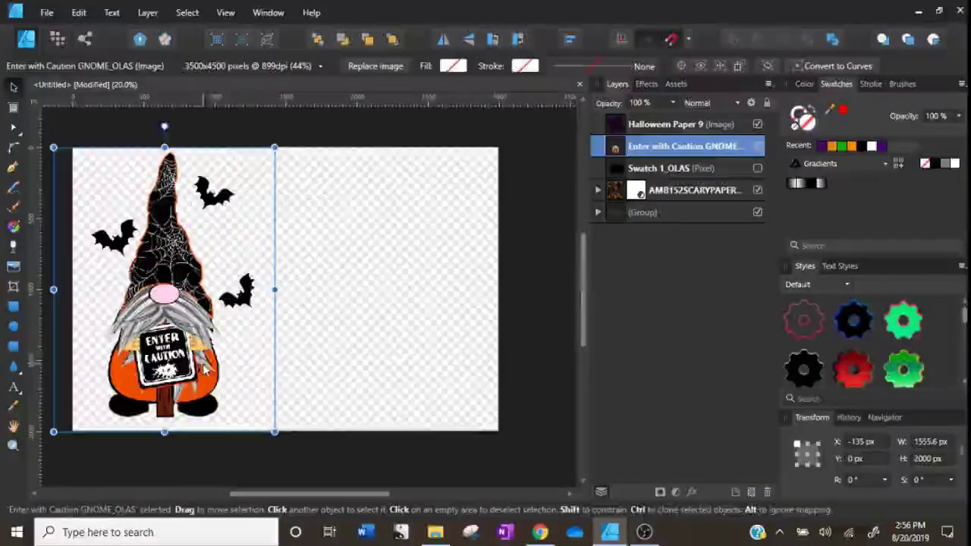
click(314, 342)
drag(174, 319, 163, 319)
click(330, 330)
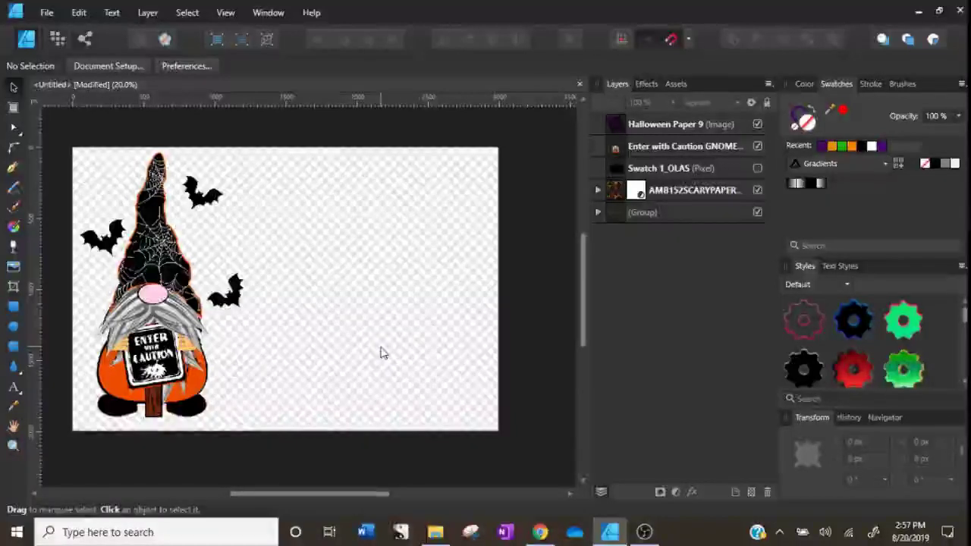
click(15, 309)
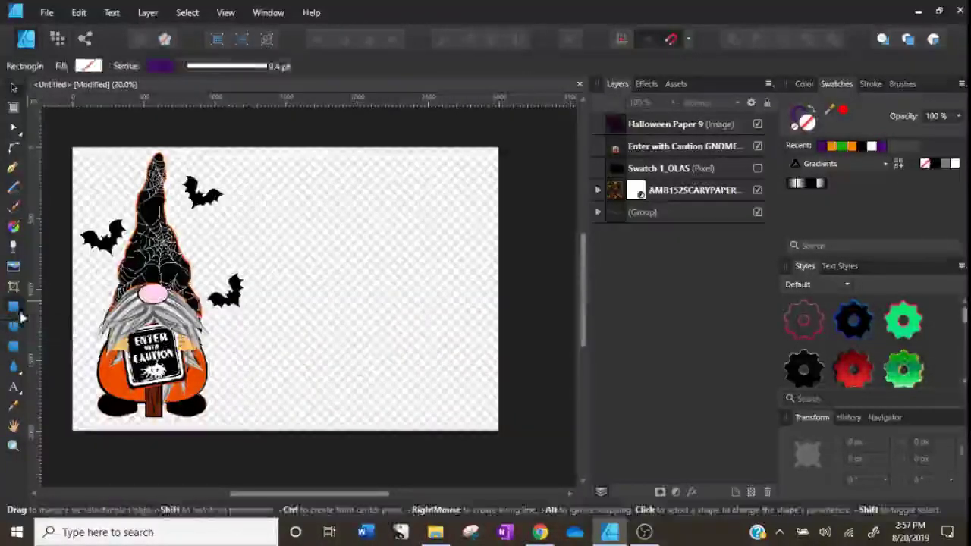
key(a)
click(73, 161)
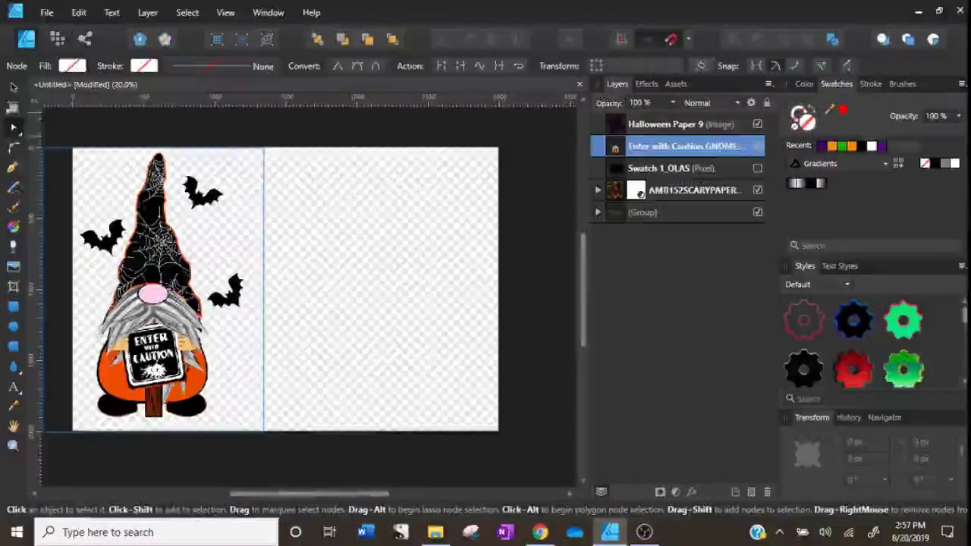
click(13, 89)
key(ctrl+d)
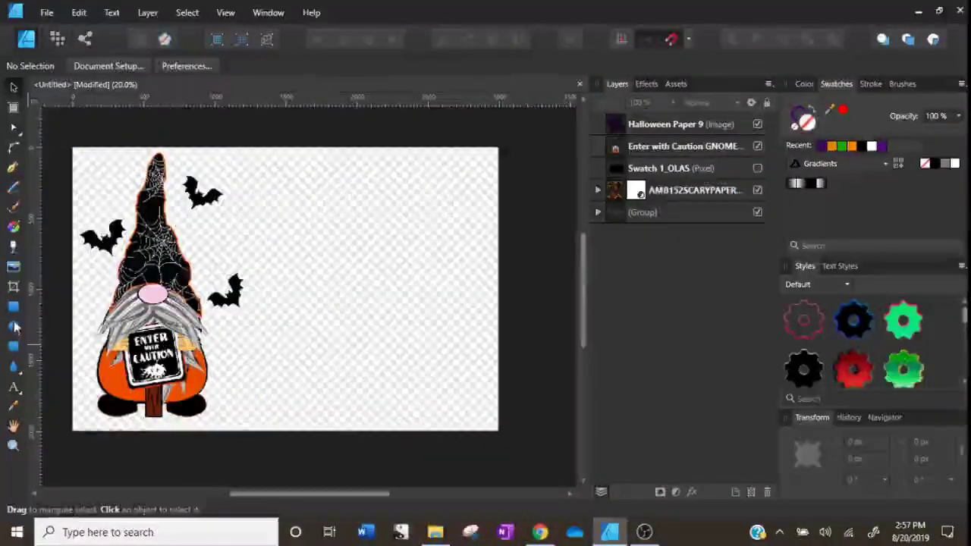
Draw an unfilled purple-outlined rectangle about 2575 × 1635 px and centre it on the canvas as a frame.
click(14, 308)
drag(96, 177, 463, 412)
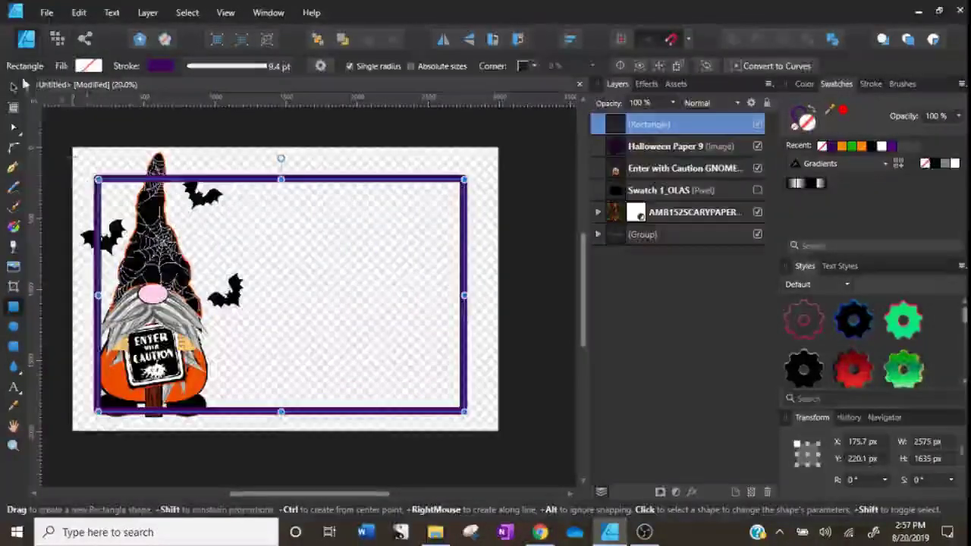
drag(323, 427, 319, 410)
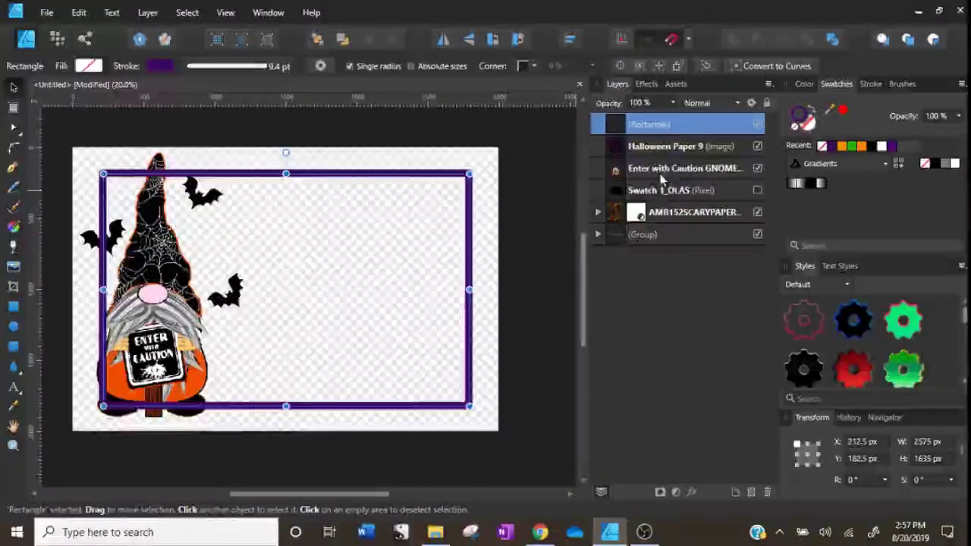
Bring the gnome image in front of the rectangle and enlarge it to about 1602 × 2060 px over the frame's left edge.
click(629, 170)
drag(615, 171, 620, 119)
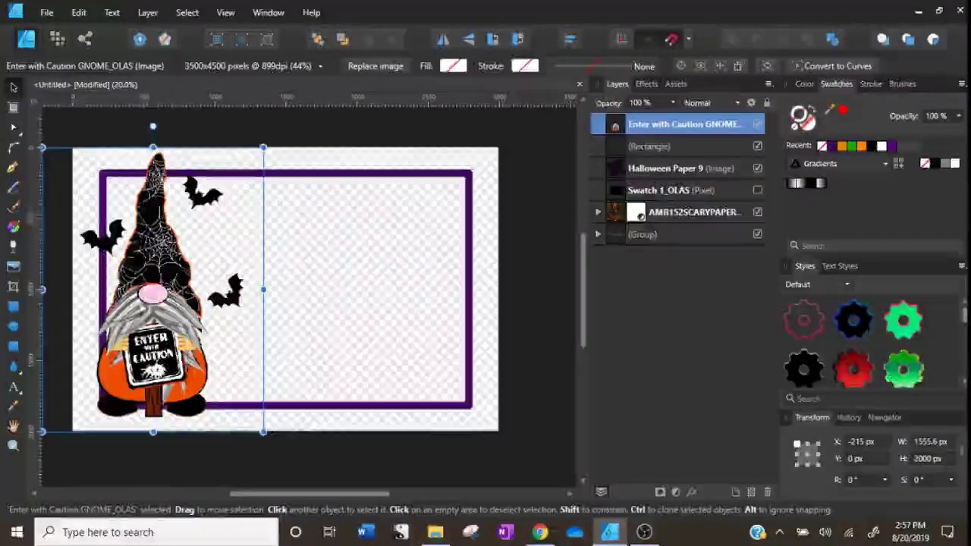
drag(144, 332, 134, 341)
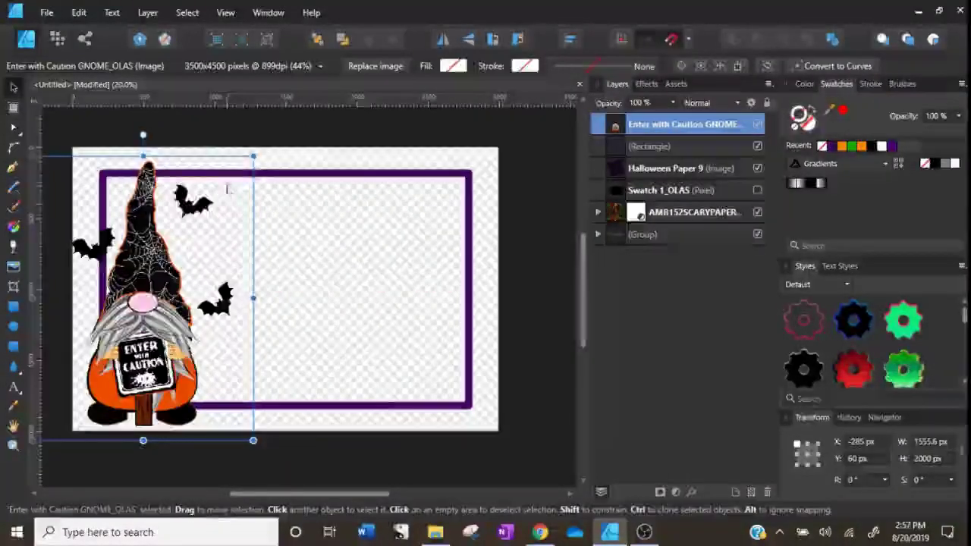
drag(254, 157, 260, 148)
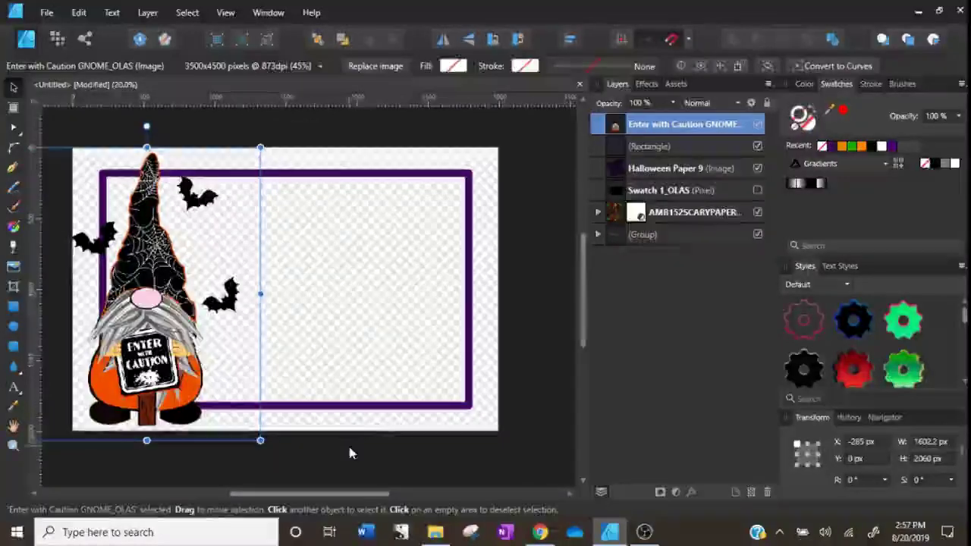
click(477, 345)
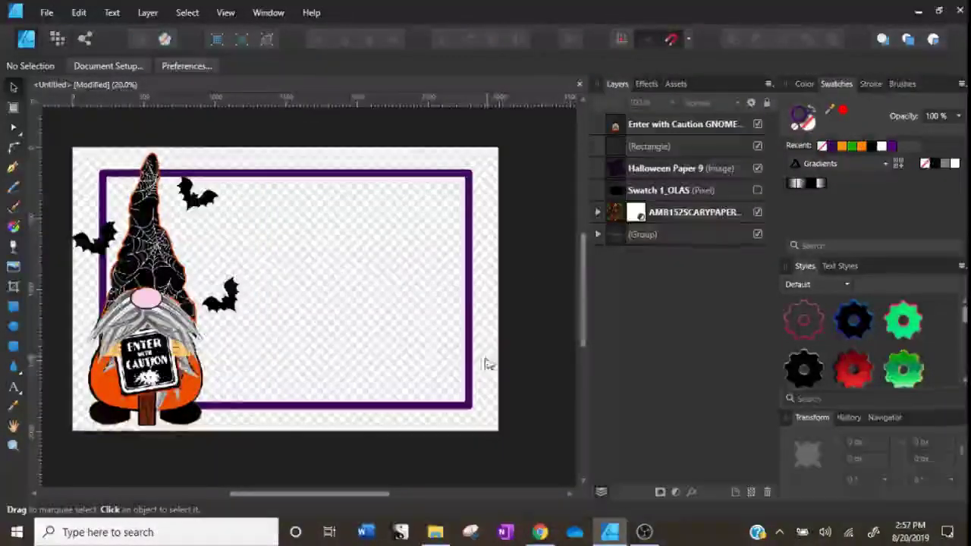
Give the rectangle's stroke the Texture Line Style with the fifth, tapering brush from the Chunky Markers set.
click(470, 358)
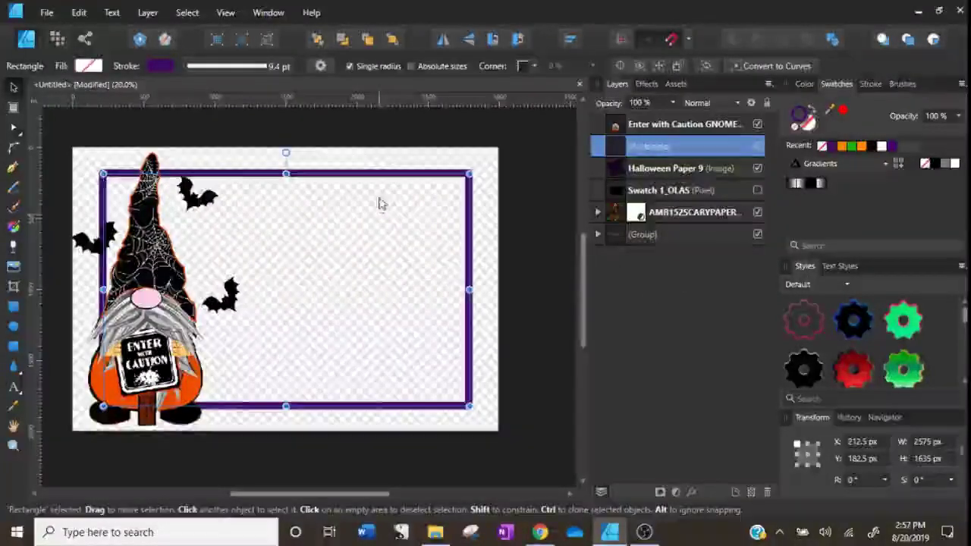
click(870, 86)
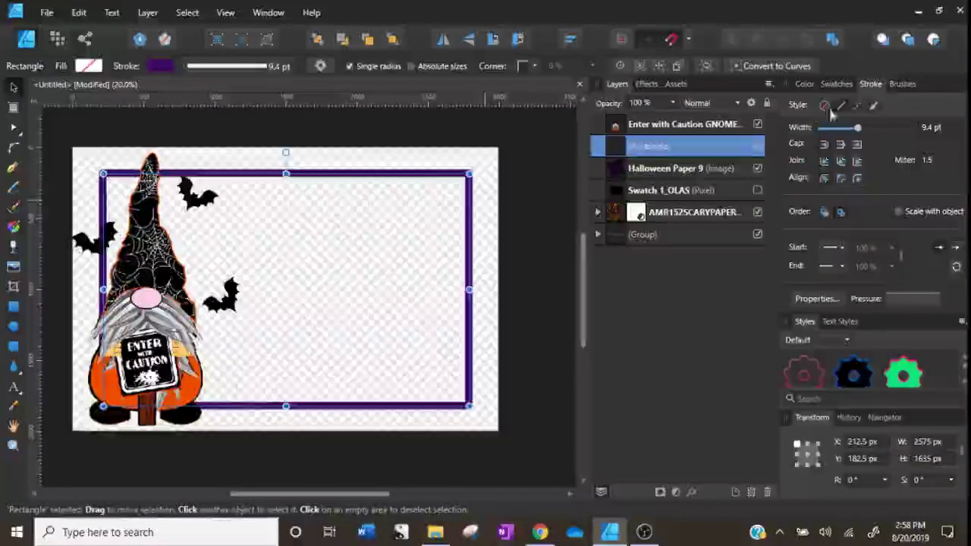
click(874, 107)
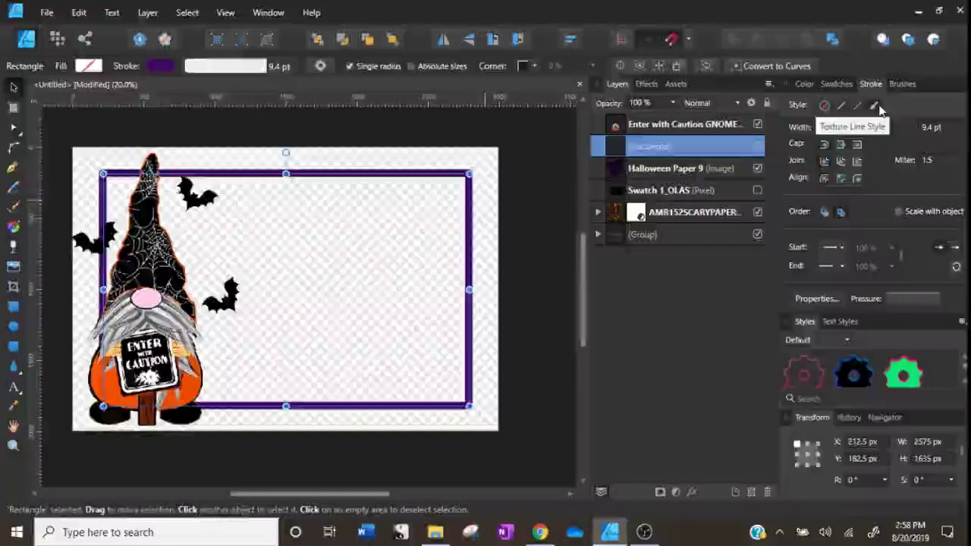
click(903, 85)
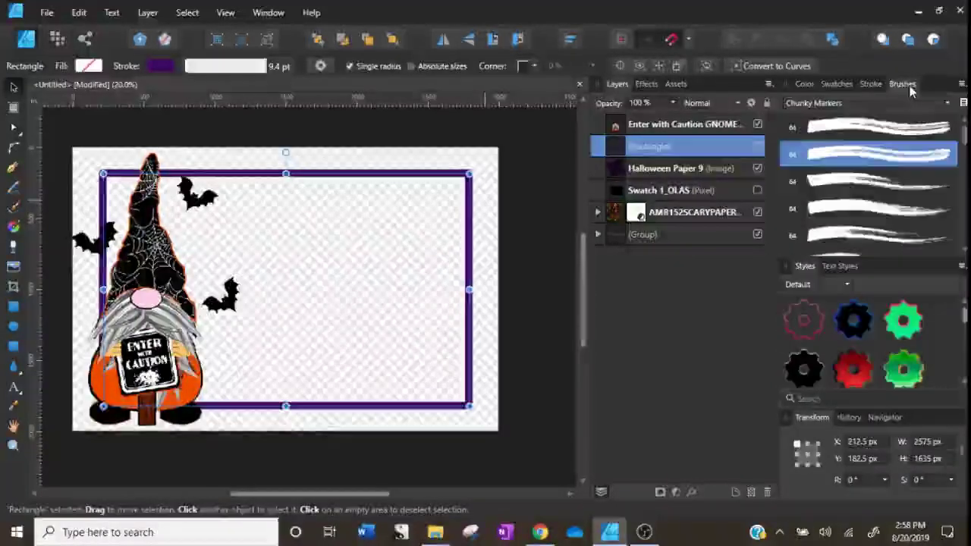
click(867, 237)
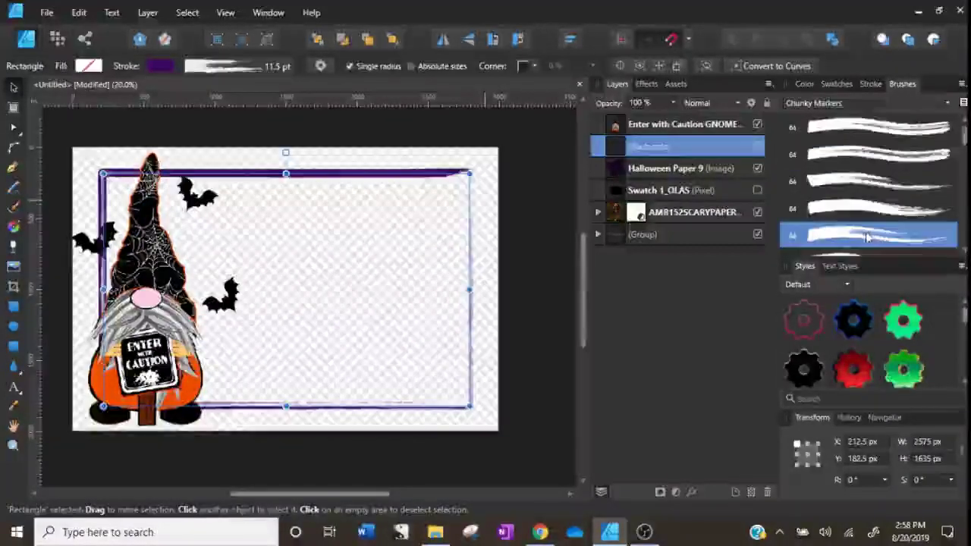
click(517, 292)
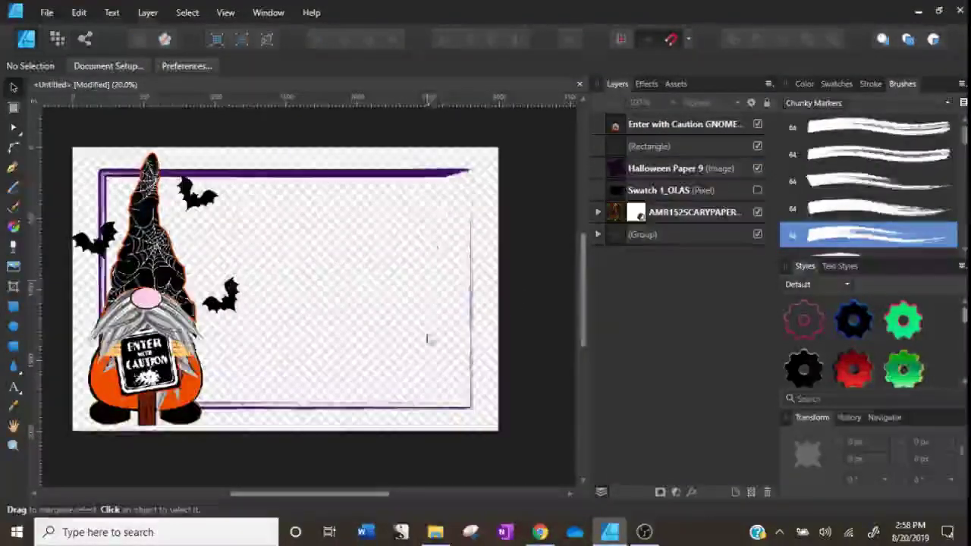
Rotate the brushed rectangle frame about 3° counterclockwise.
click(285, 174)
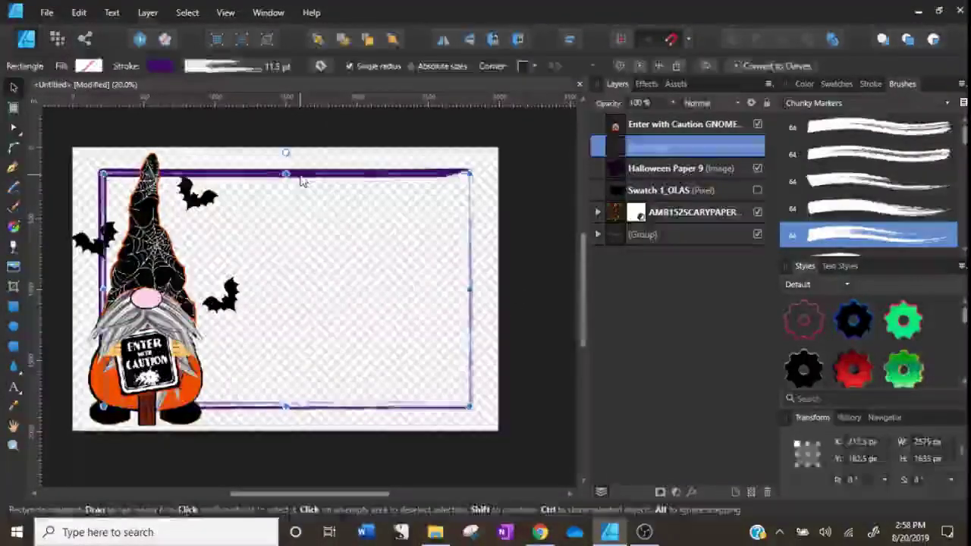
drag(285, 154, 278, 151)
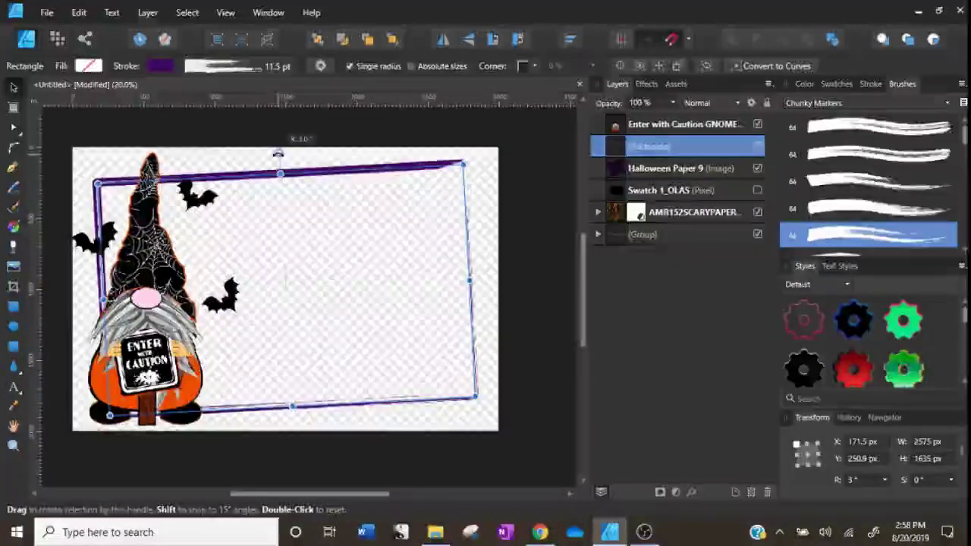
click(521, 189)
Duplicate the tilted rectangle frame and flip the copy horizontally so the two frames cross.
click(447, 172)
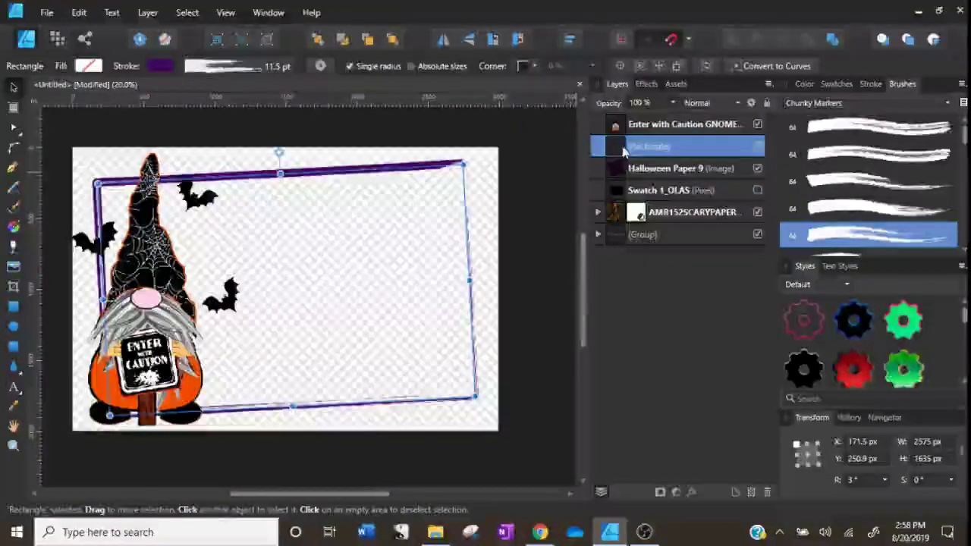
right_click(646, 154)
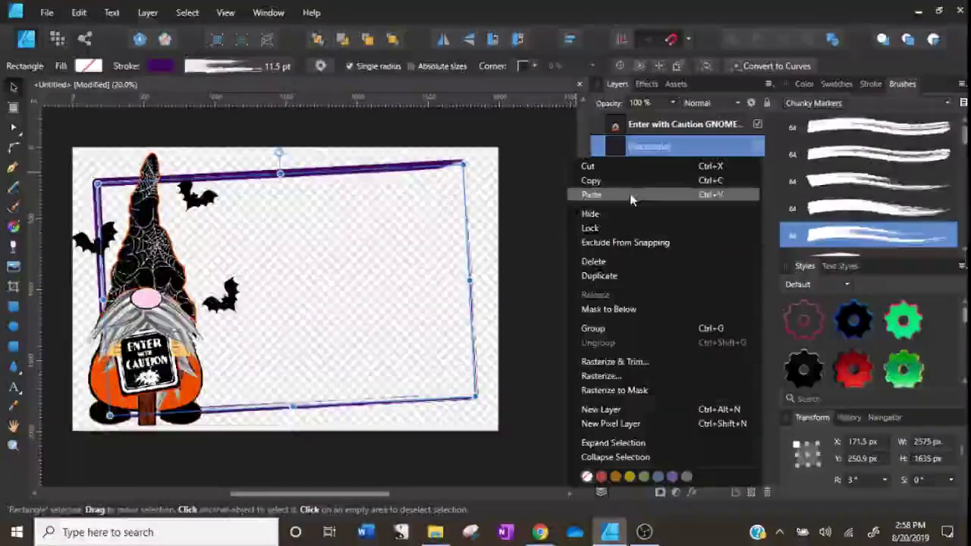
click(620, 273)
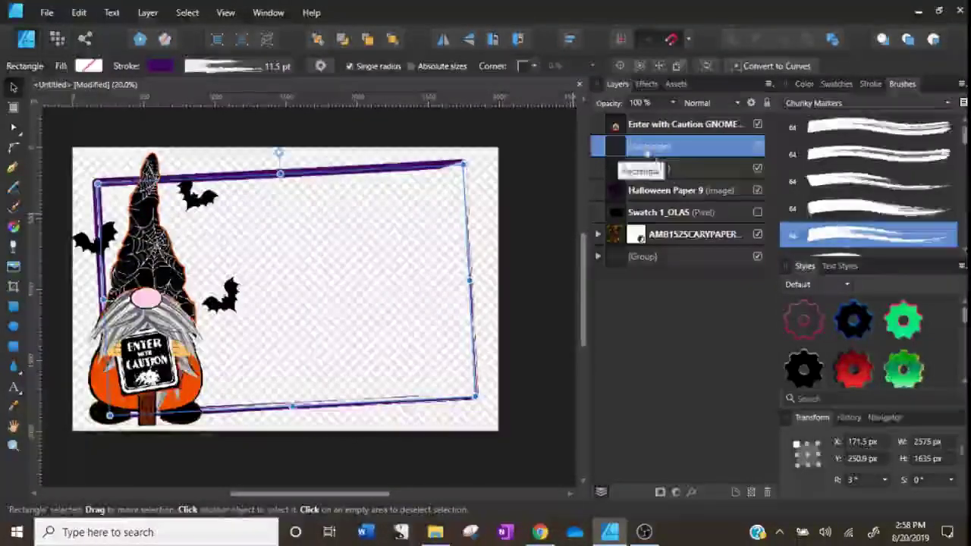
click(444, 39)
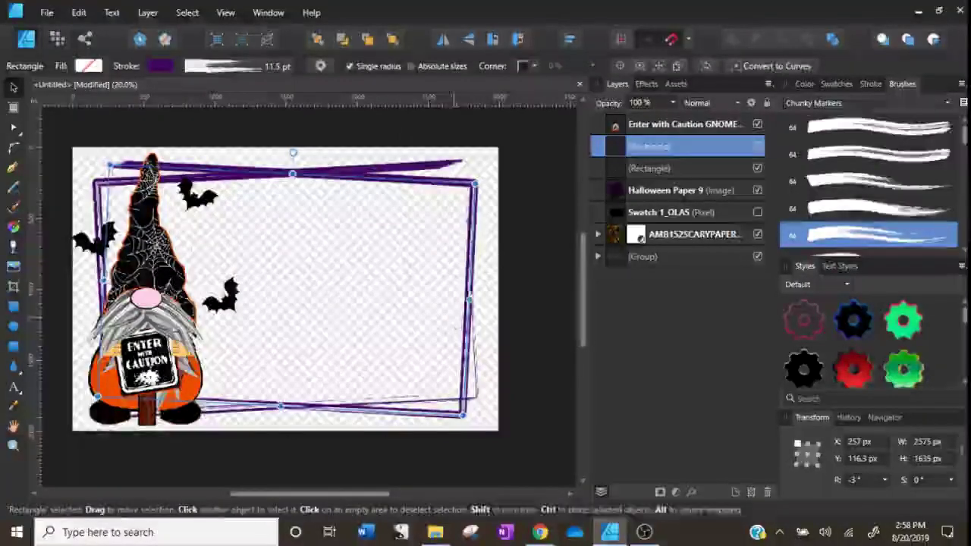
Change the flipped frame's stroke to a rough, dry-textured Chunky Markers brush.
click(916, 135)
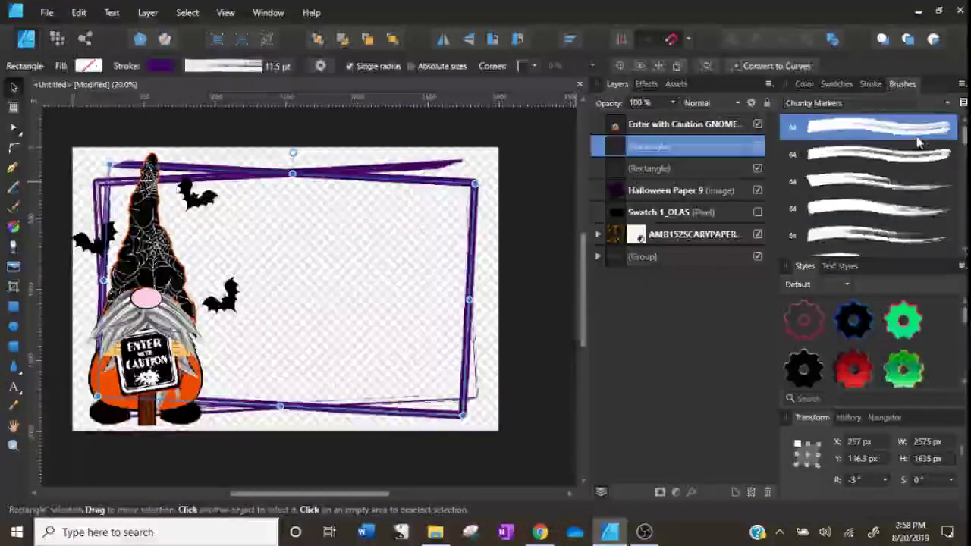
scroll(885, 192, down, 1)
click(886, 192)
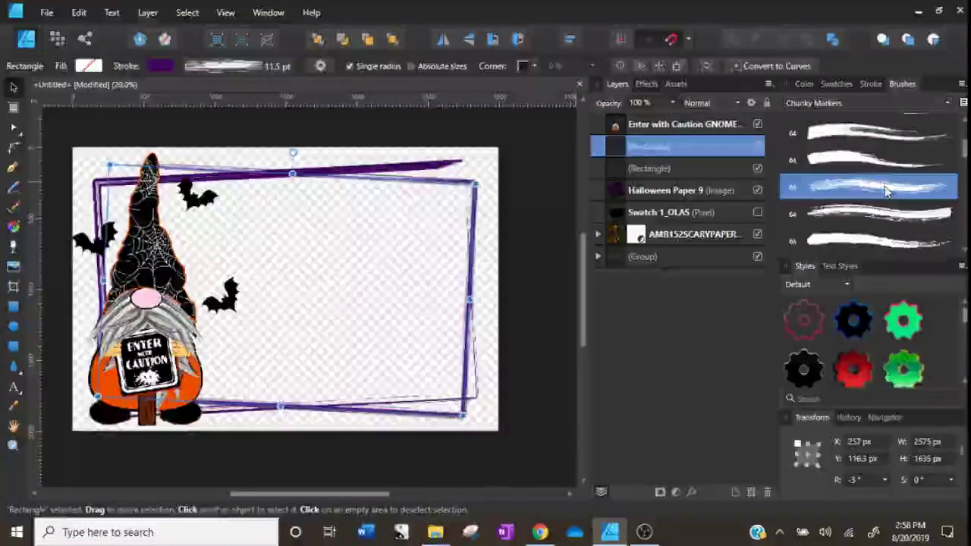
click(527, 250)
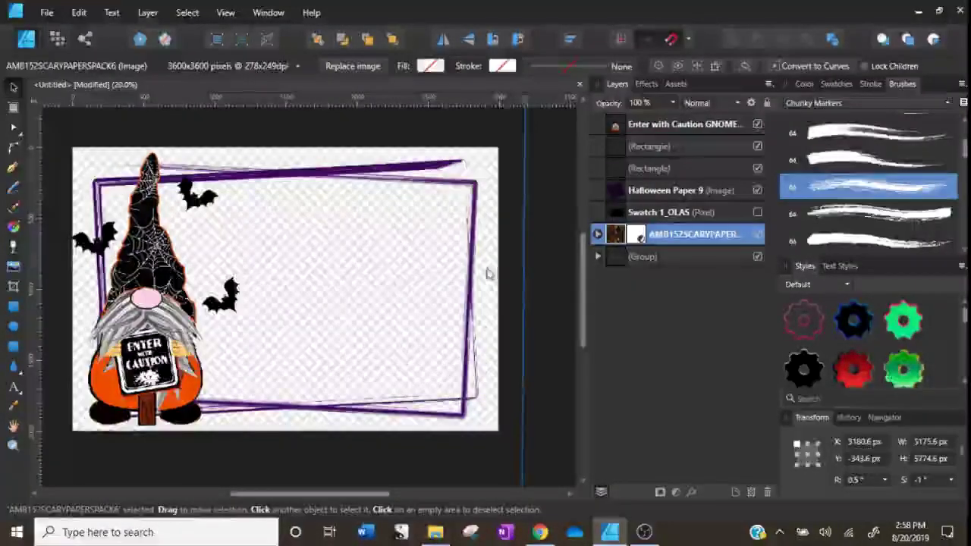
Recolour the flipped frame's stroke dark green, about H 123, S 82, L 21.
click(662, 149)
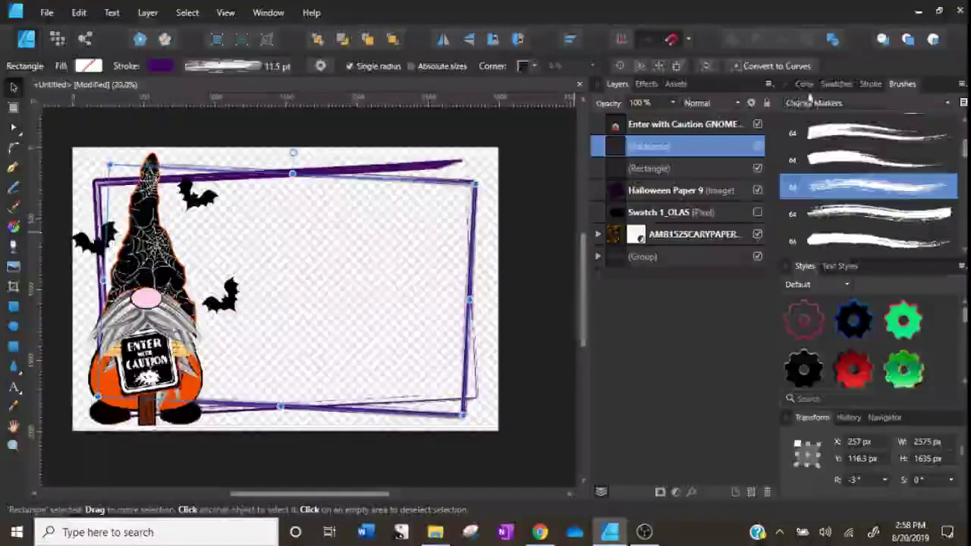
click(803, 84)
click(838, 203)
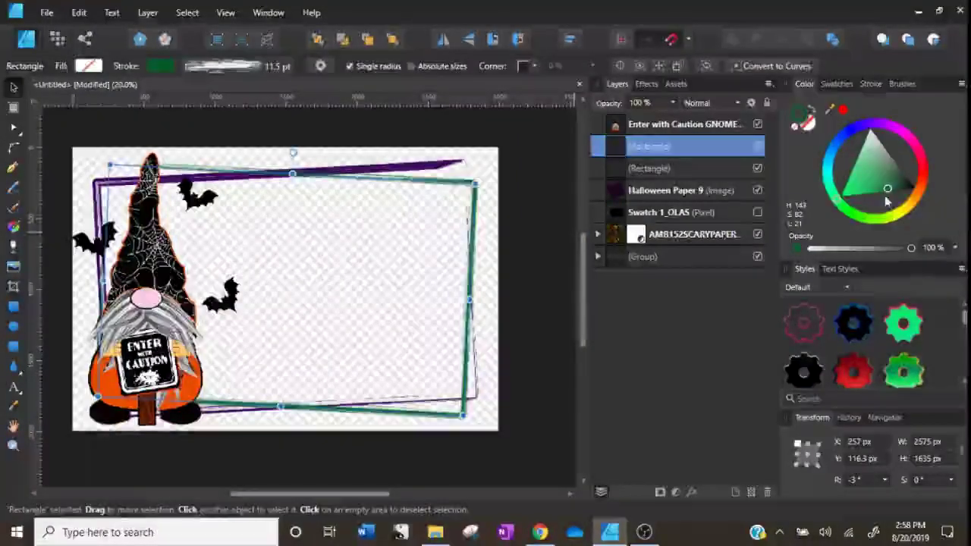
drag(850, 216, 849, 223)
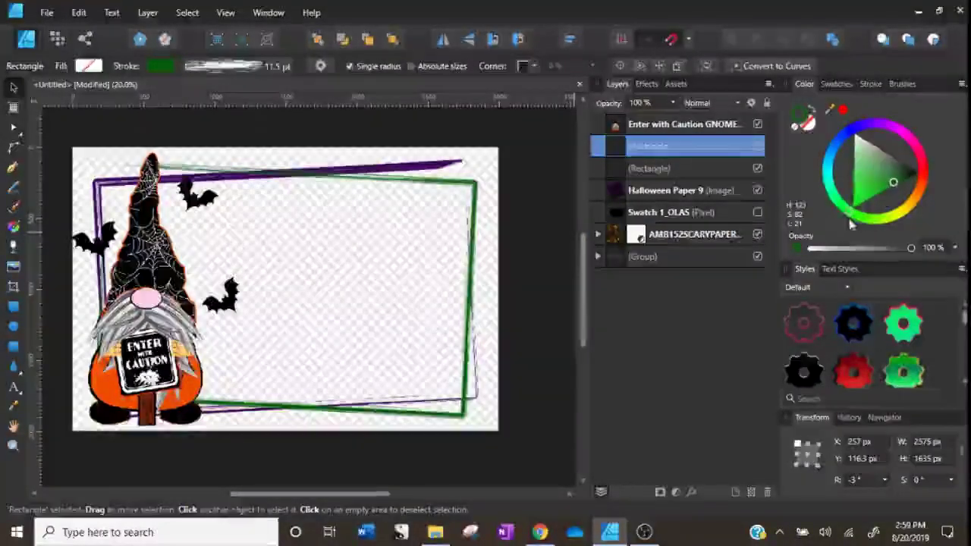
Recolour the flipped frame's stroke bright green, about H 119, S 100, L 40, and set its width to 15 pt.
mouse_move(893, 180)
mouse_down()
mouse_move(850, 194)
mouse_move(850, 211)
mouse_move(872, 209)
mouse_up()
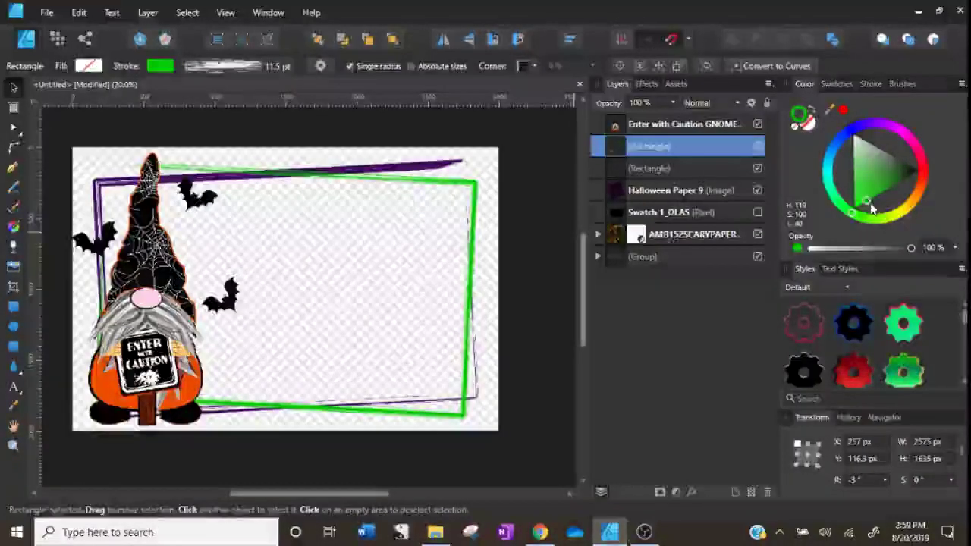
click(870, 84)
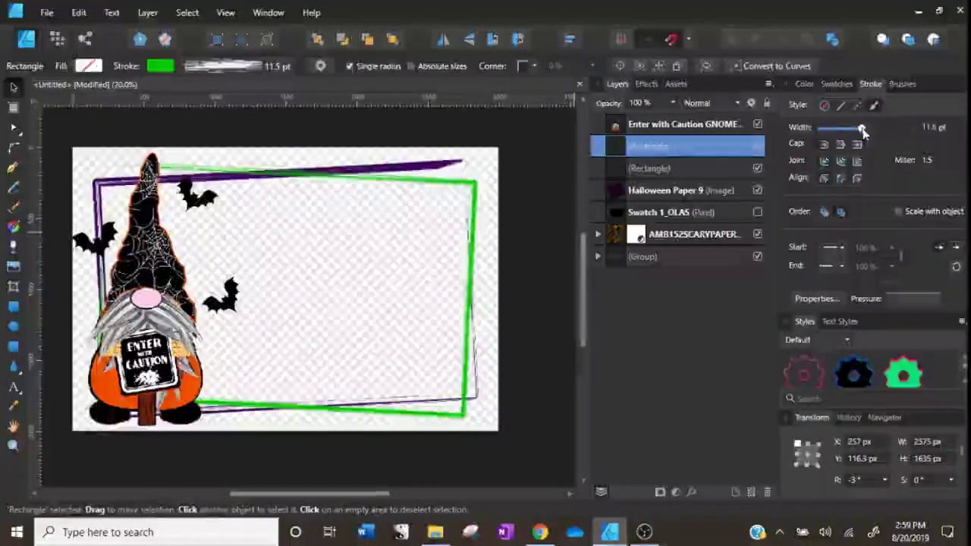
drag(867, 133, 864, 129)
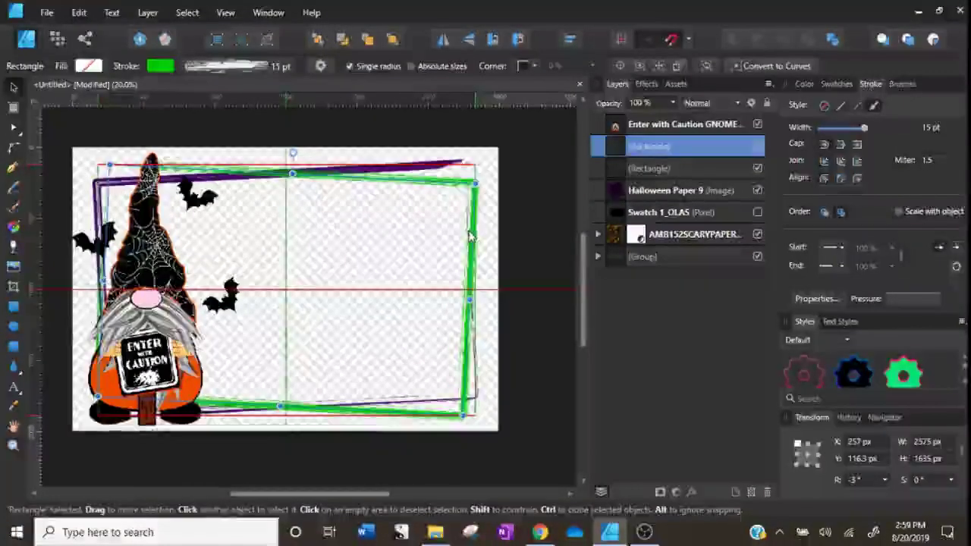
click(395, 467)
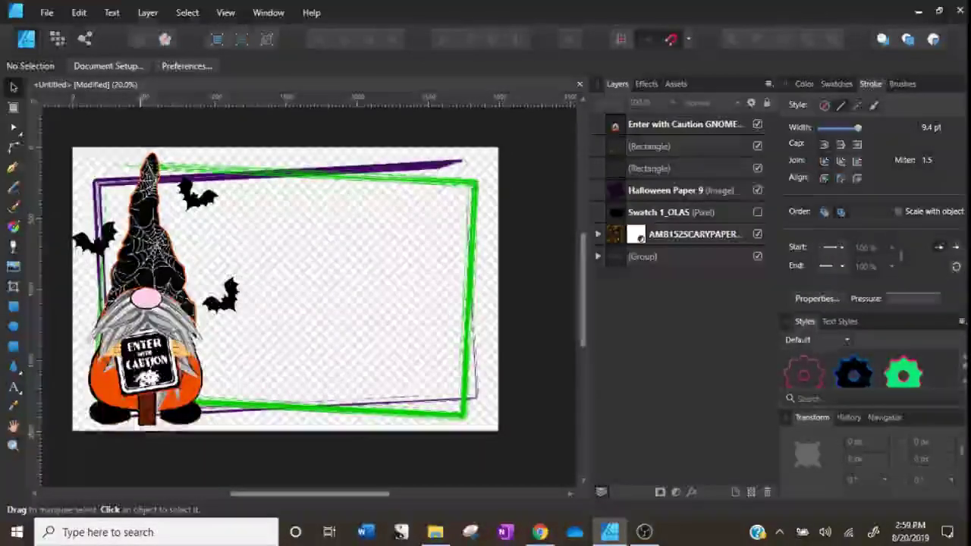
click(459, 188)
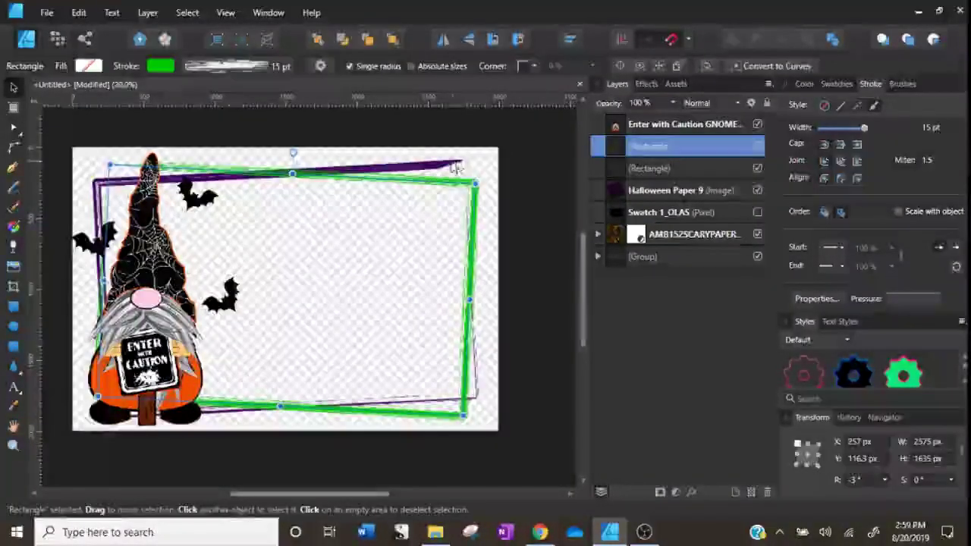
click(468, 196)
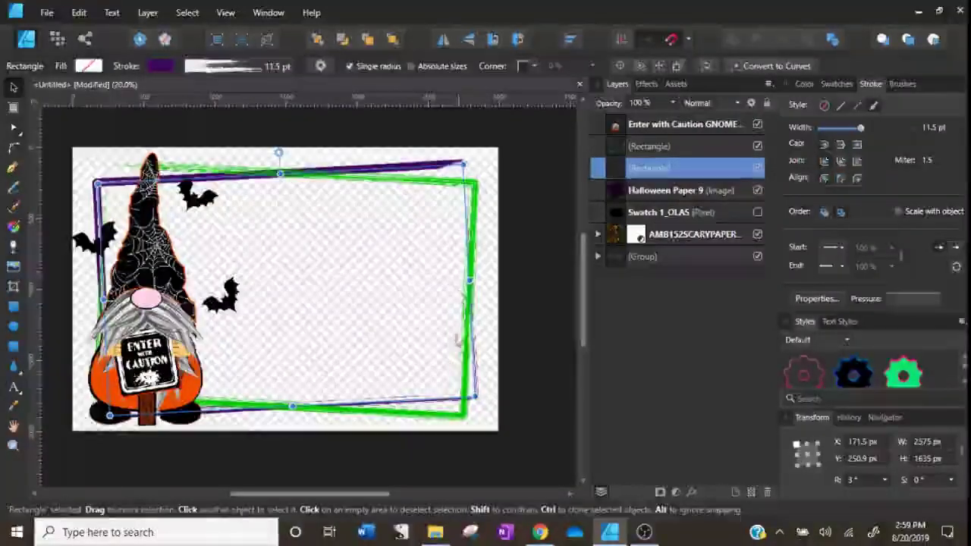
click(451, 416)
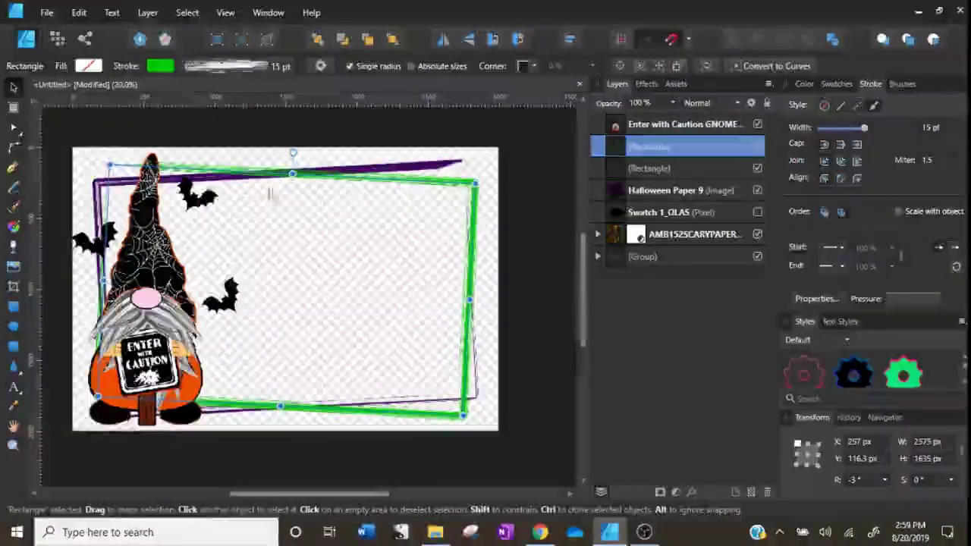
Move the bunting banner group up the layer order, above both rectangle frames and directly beneath the gnome.
drag(661, 146, 658, 258)
drag(551, 206, 146, 189)
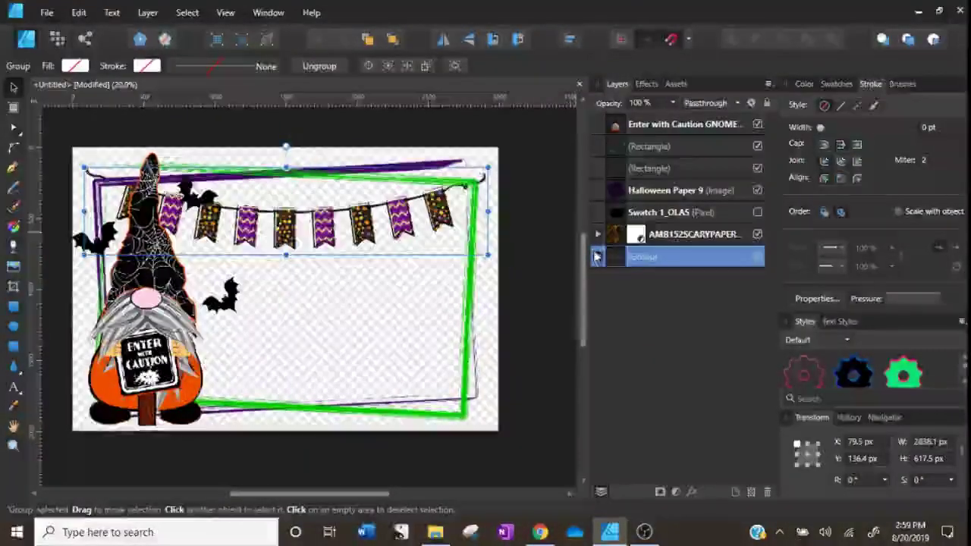
drag(614, 261, 614, 156)
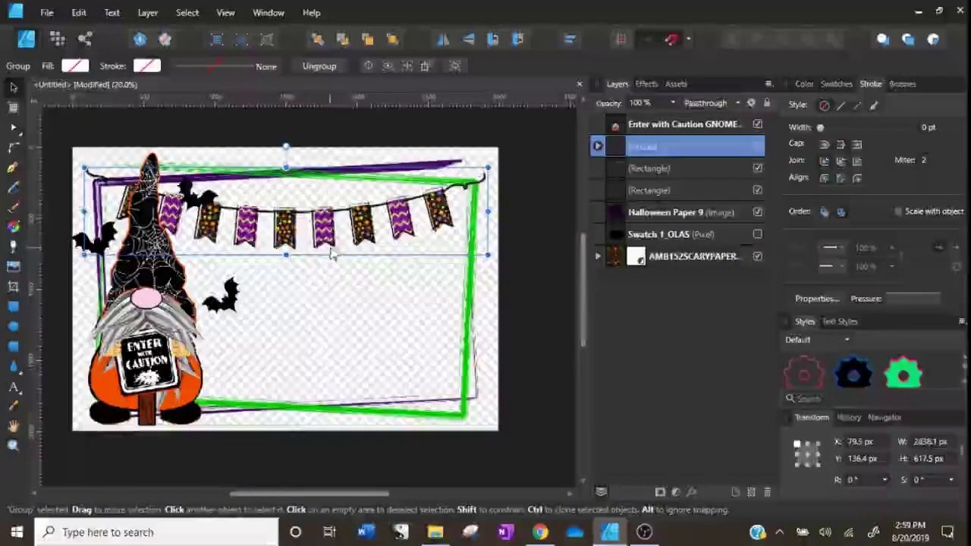
mouse_move(334, 241)
mouse_down()
mouse_move(320, 242)
mouse_move(338, 241)
mouse_up()
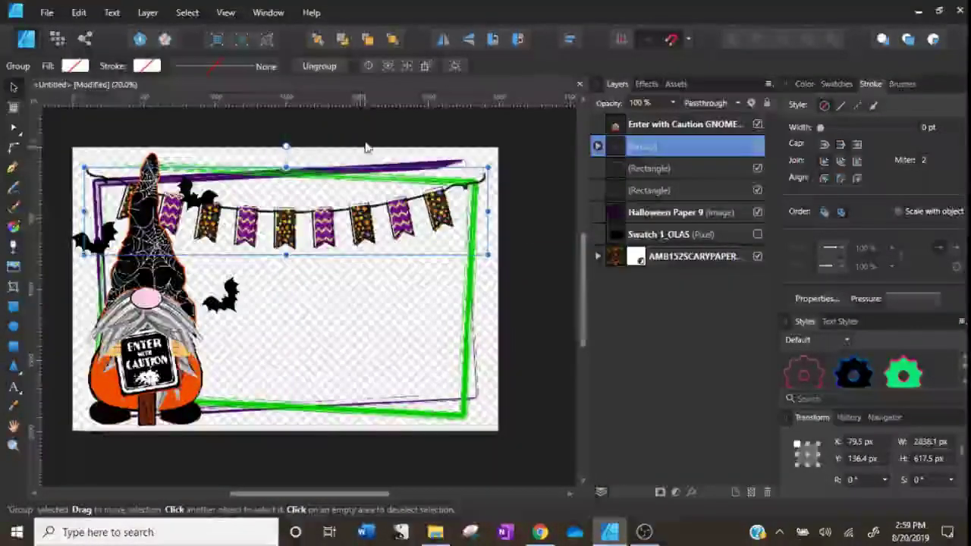
click(407, 138)
Scale the gnome image down proportionally to about 1539 × 1978 px, keeping its lower edge in place.
click(256, 155)
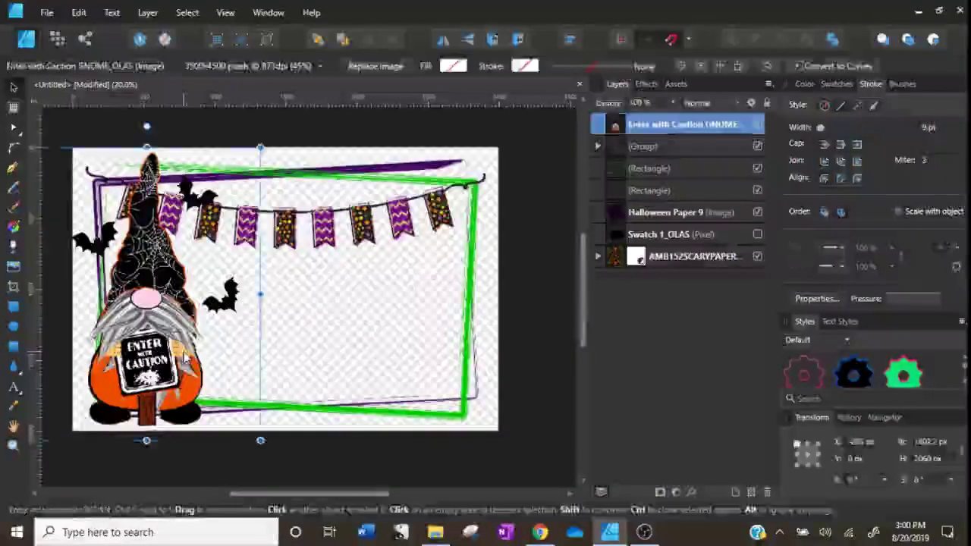
drag(260, 148, 245, 166)
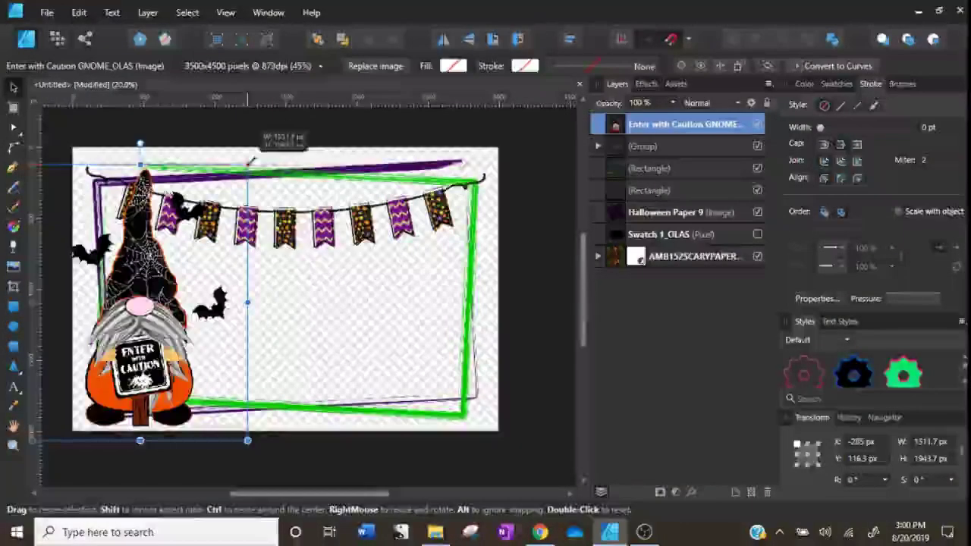
click(375, 216)
click(510, 372)
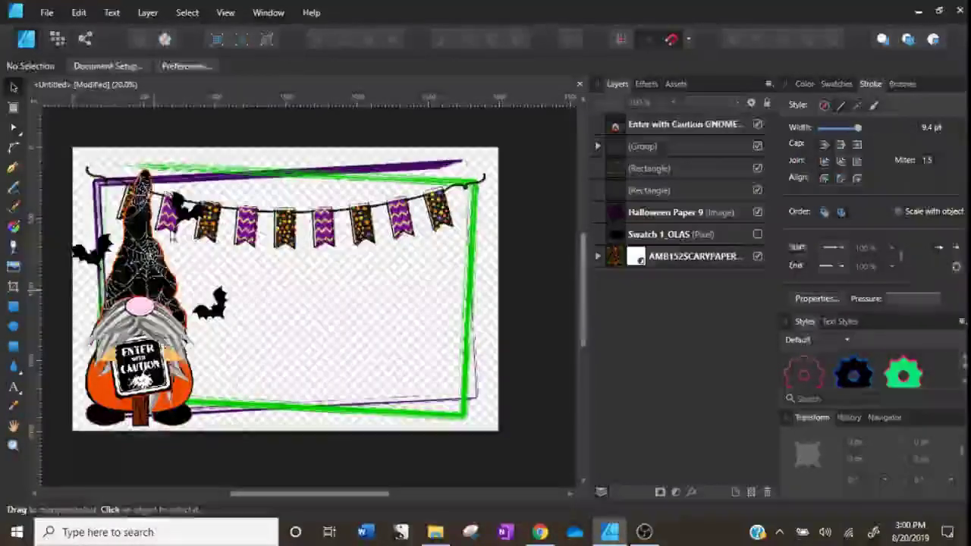
click(244, 168)
drag(247, 164, 251, 160)
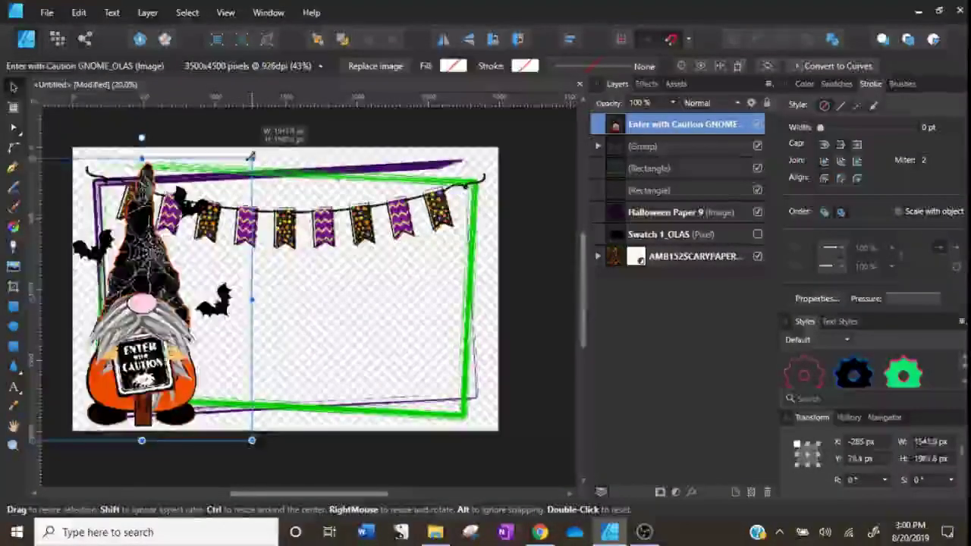
click(304, 450)
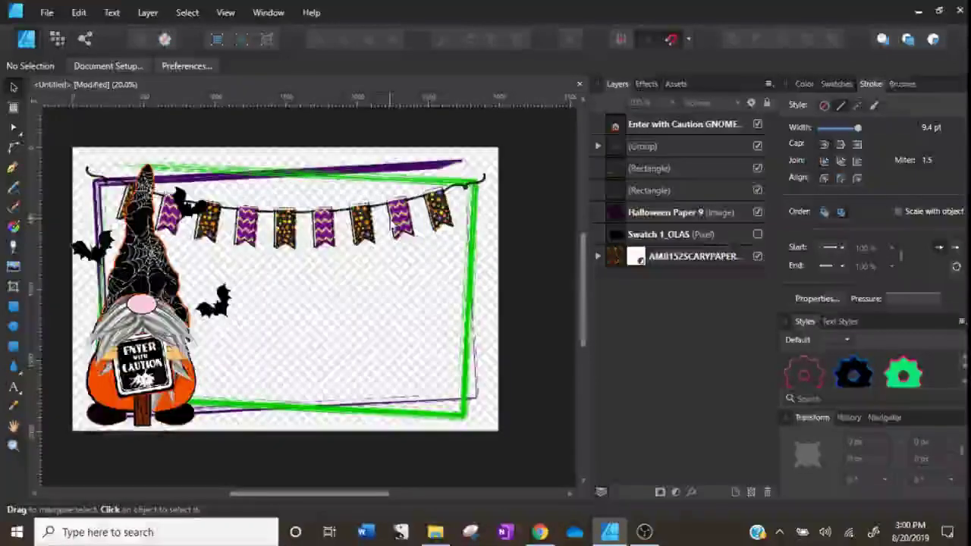
click(151, 265)
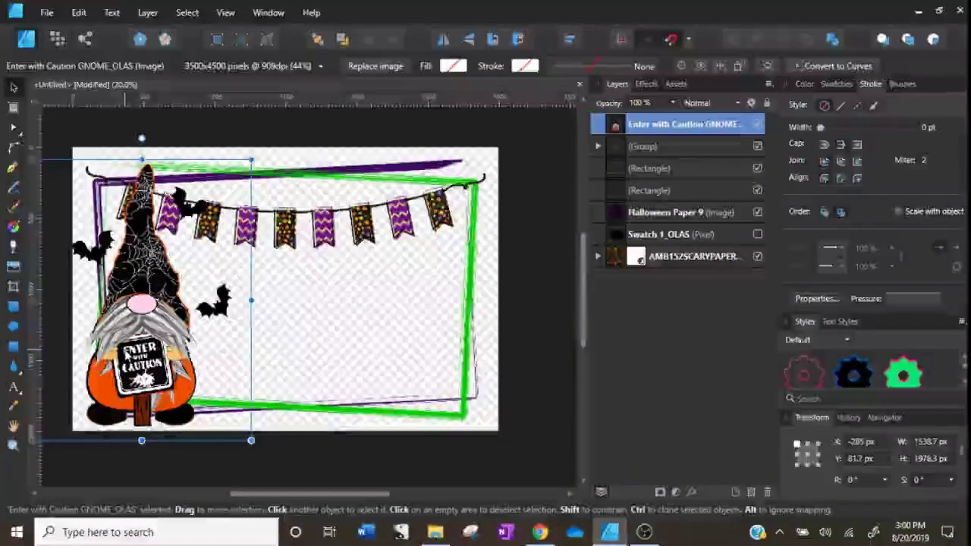
click(379, 332)
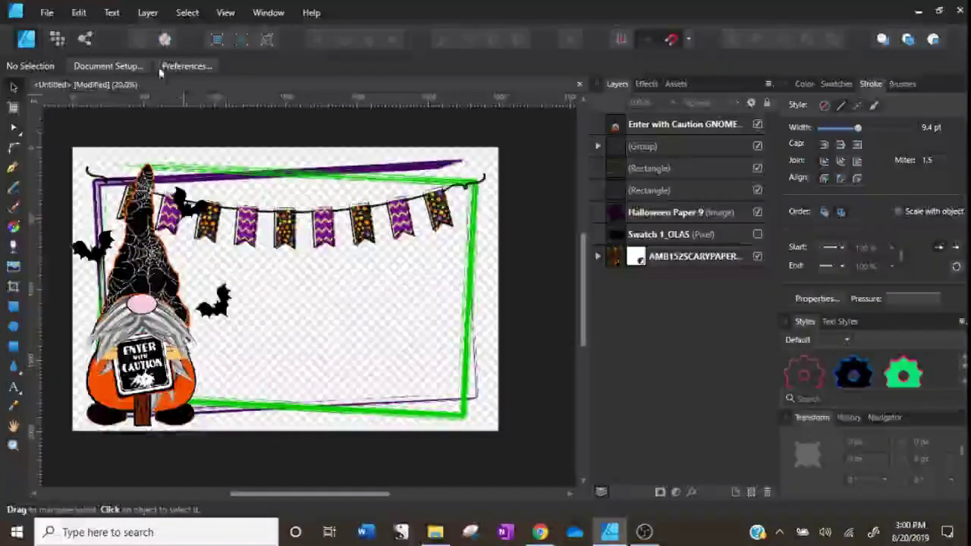
click(683, 123)
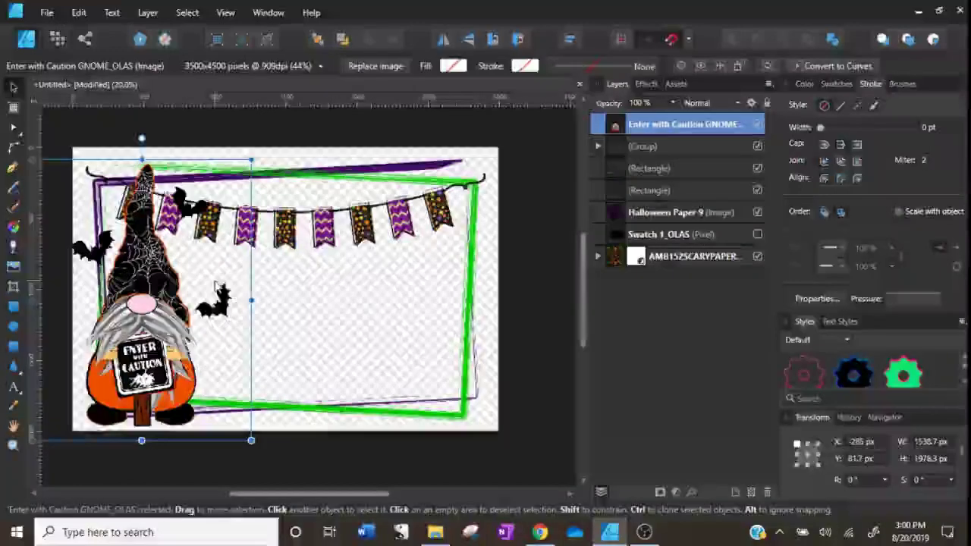
click(288, 306)
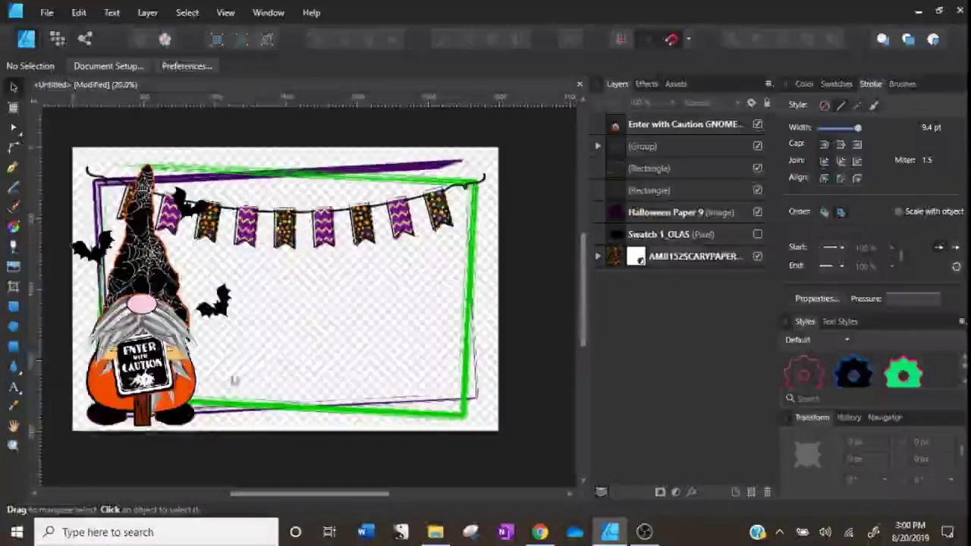
Nudge the gnome image to about X -280 px, Y 82 px so its feet stay just inside the canvas.
click(156, 303)
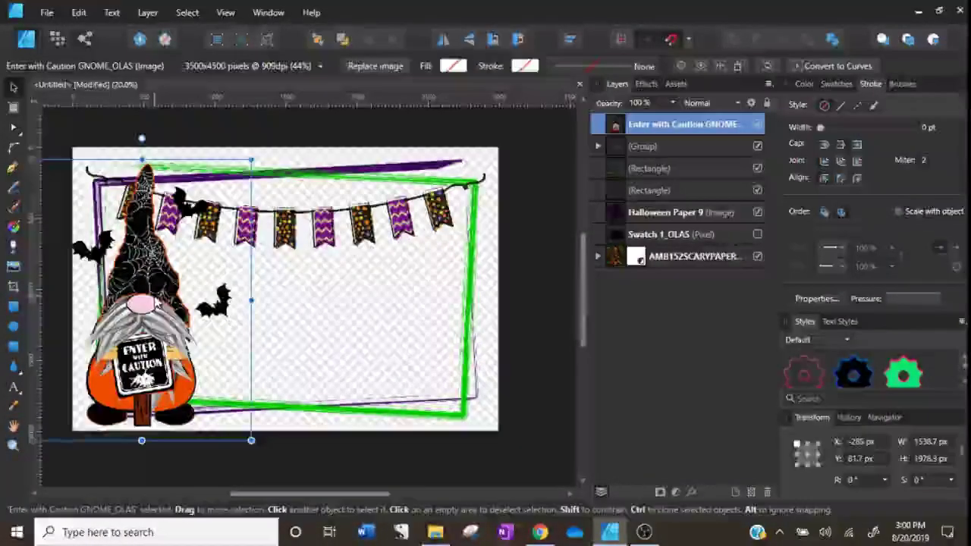
drag(164, 301, 154, 303)
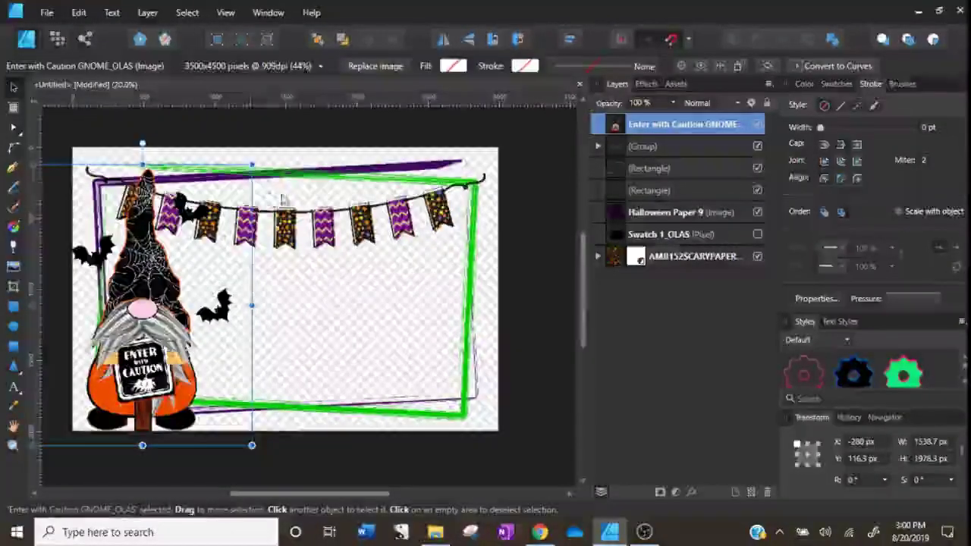
drag(138, 445, 136, 441)
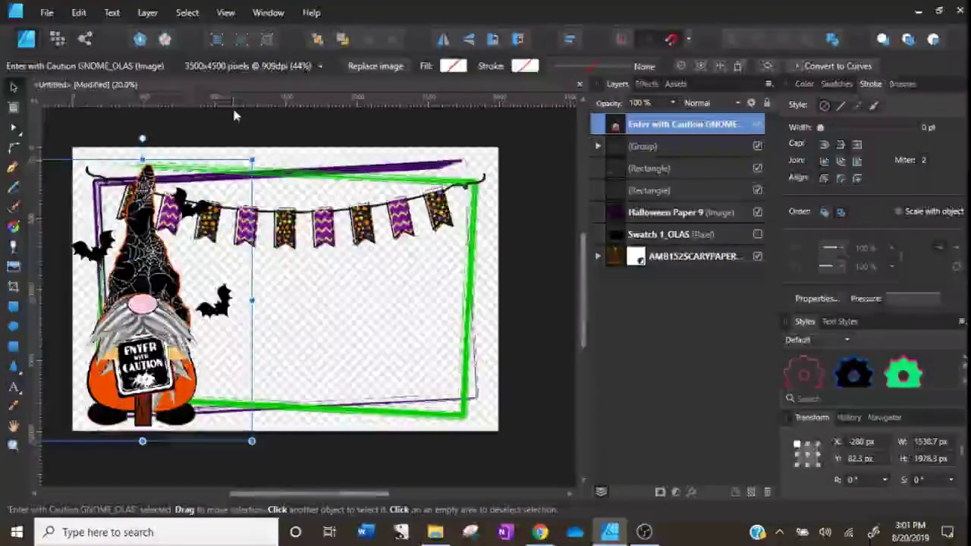
click(226, 141)
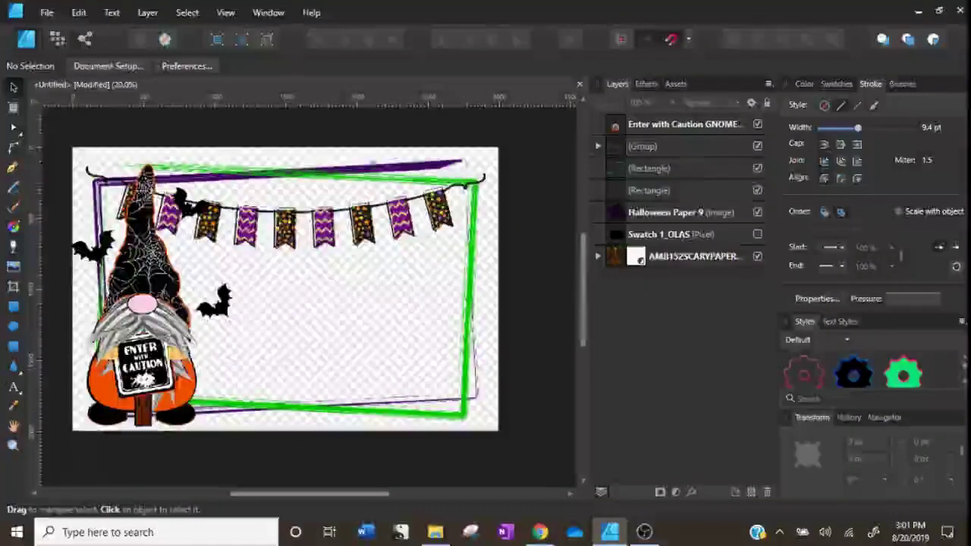
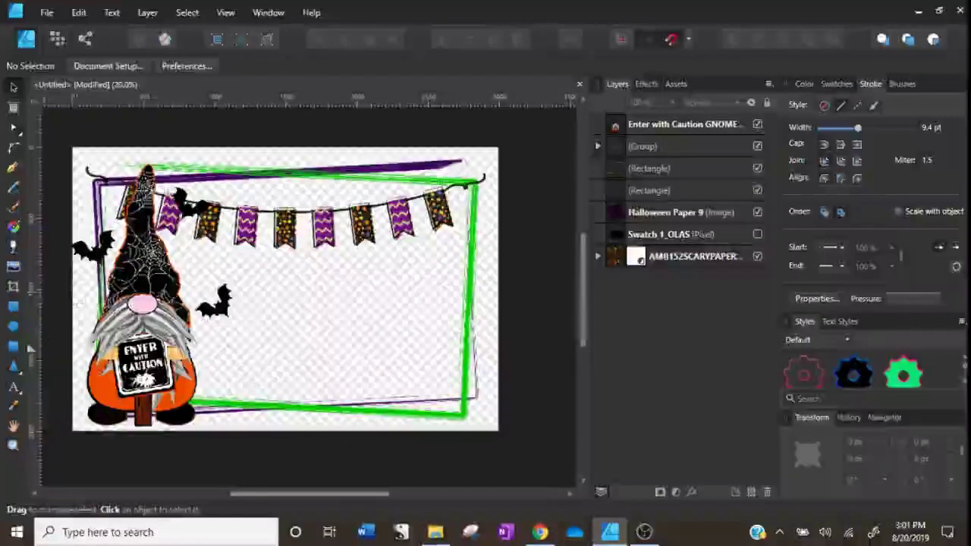
Add two lines of art text inside the frames, reading "Trick or Treatin'" and "with My Gnomies".
key(t)
drag(273, 278, 279, 313)
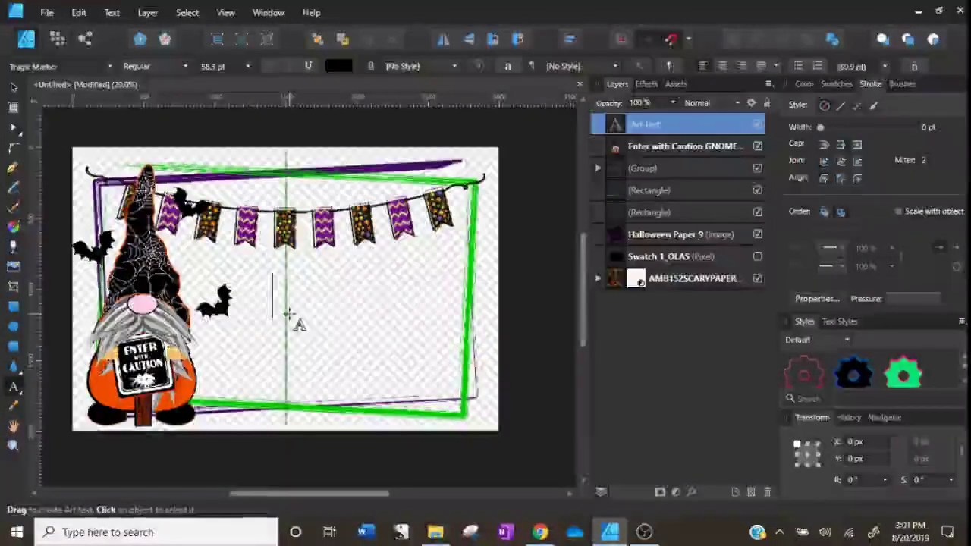
text(B)
key(BackSpace)
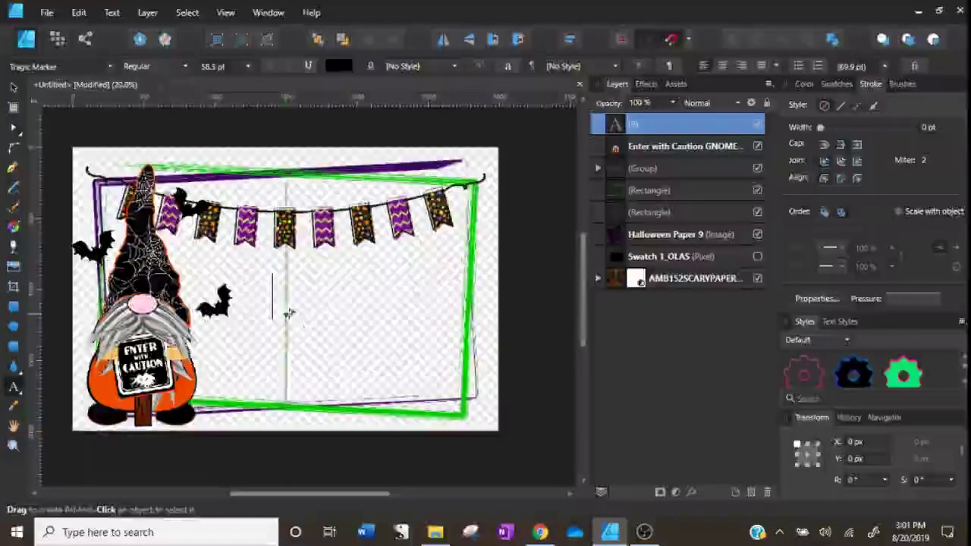
text(Trick or Treat!)
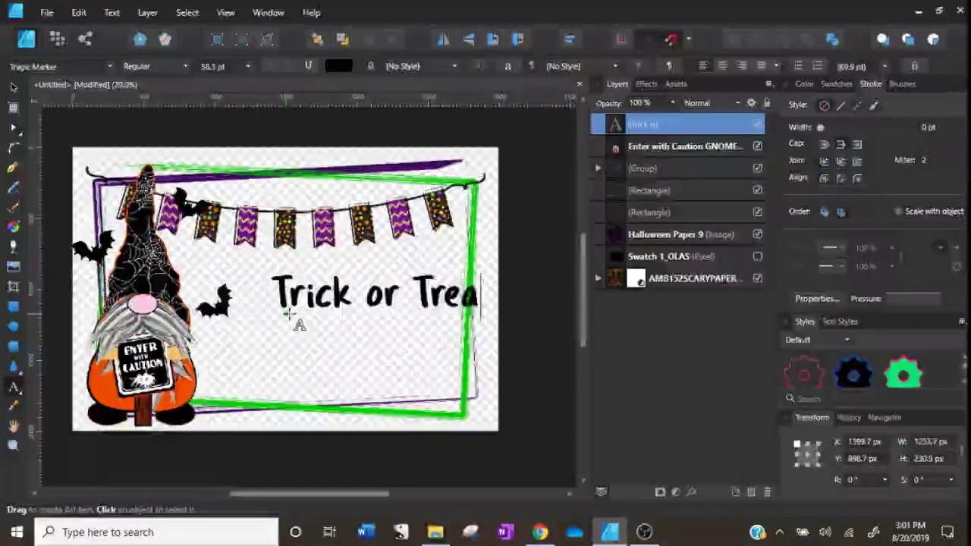
key(Return)
text(With My Gno)
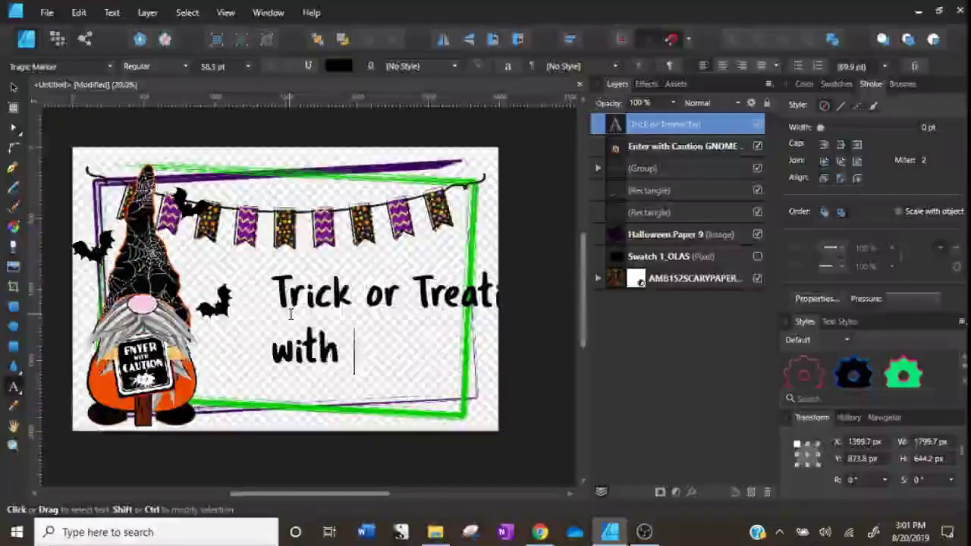
text(me)
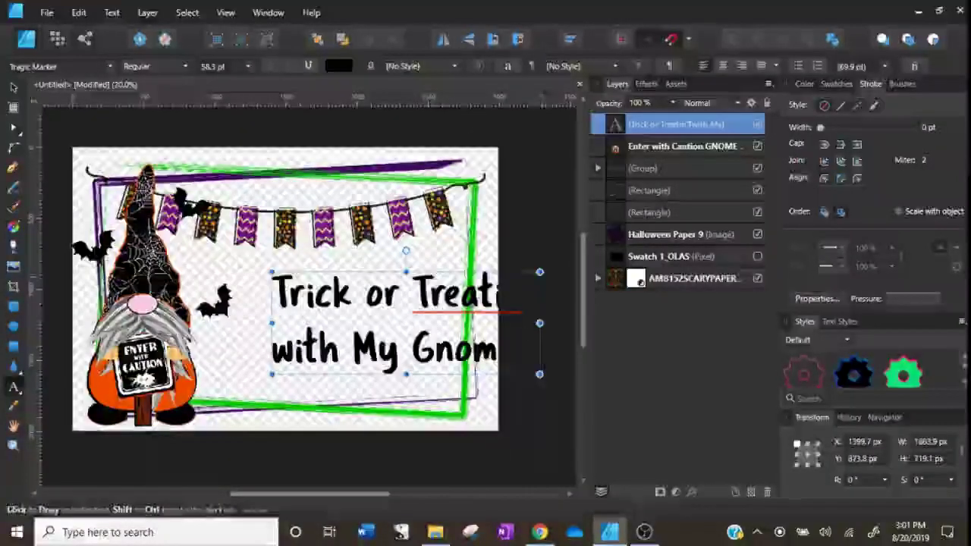
key(Escape)
Move the text block to about X 895 px, Y 774 px and break "Gnomies" onto a third line.
drag(514, 267, 441, 254)
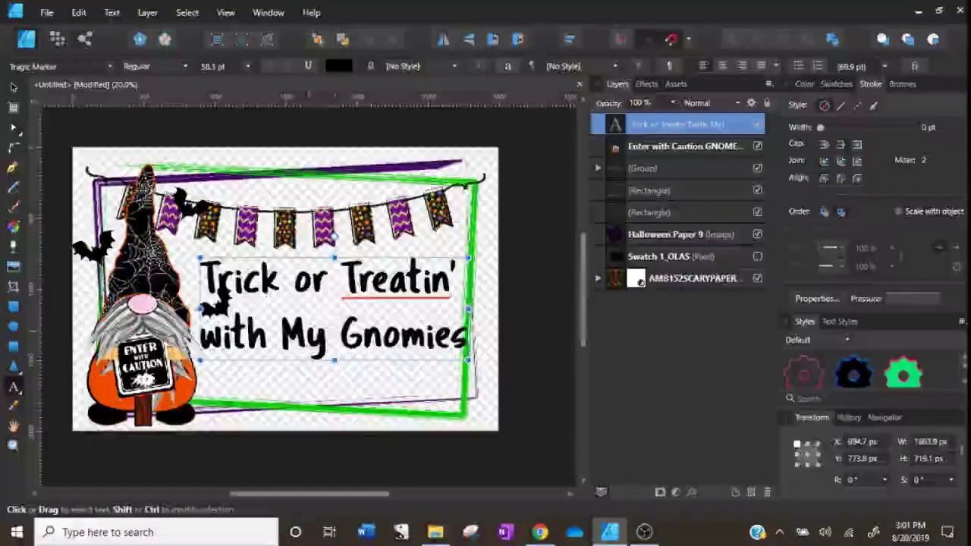
click(341, 337)
key(Return)
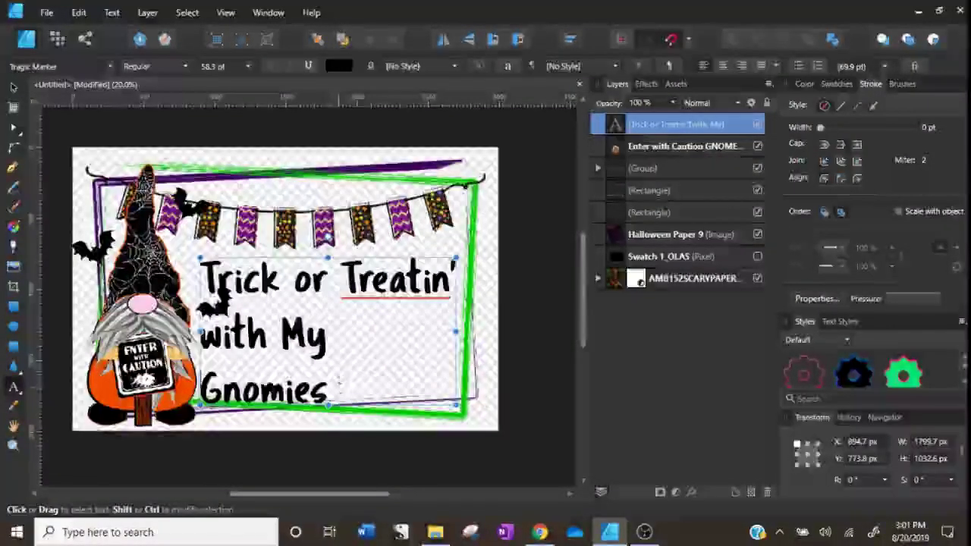
Centre-align all three text lines and move the block up to about Y 719 px.
key(ctrl+a)
click(722, 66)
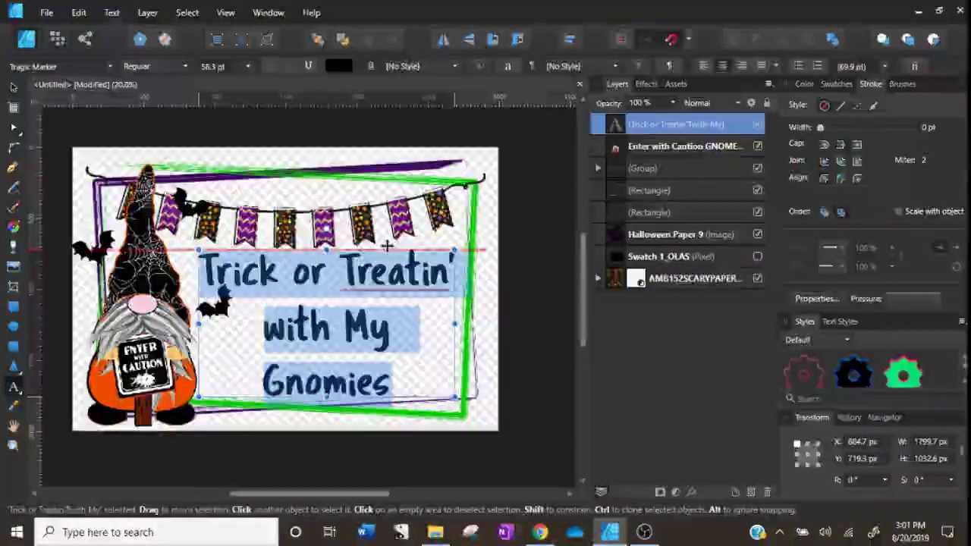
drag(387, 250, 387, 242)
click(13, 89)
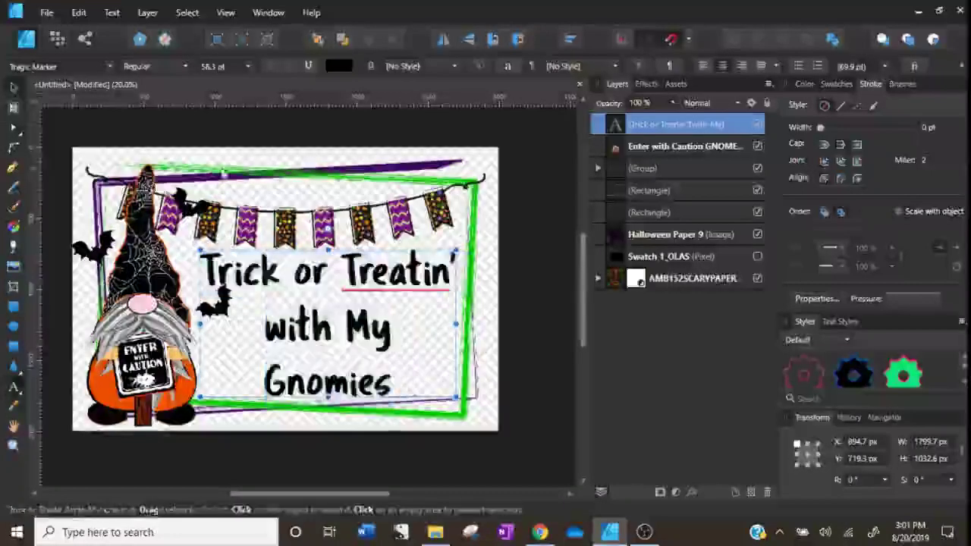
Change all three lines of the "Trick or Treatin' with My Gnomies" text to the Agent Red font.
double_click(370, 388)
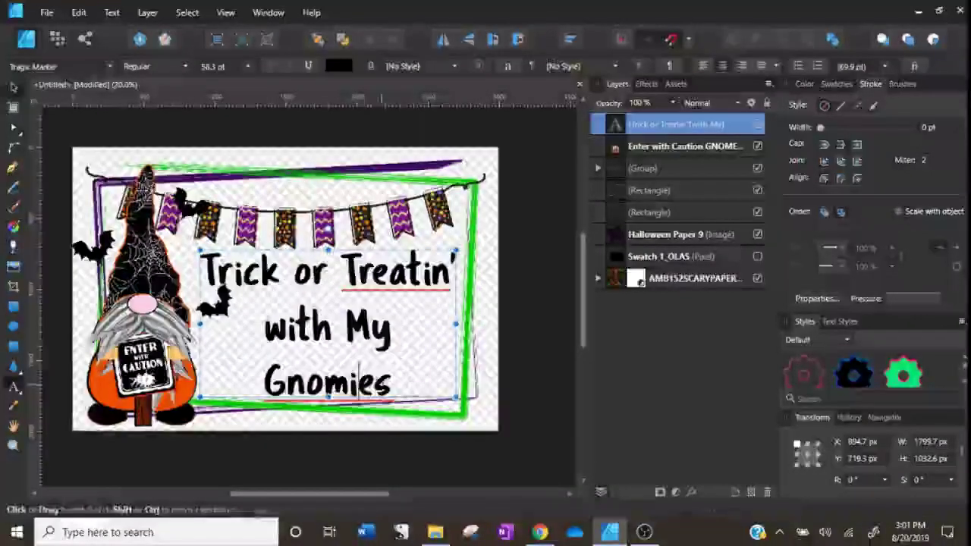
drag(392, 387, 186, 265)
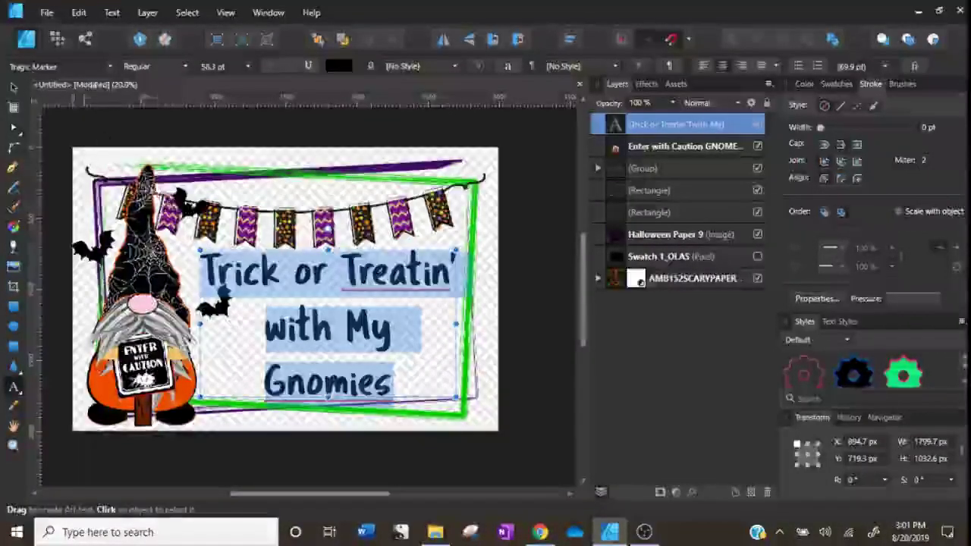
click(78, 66)
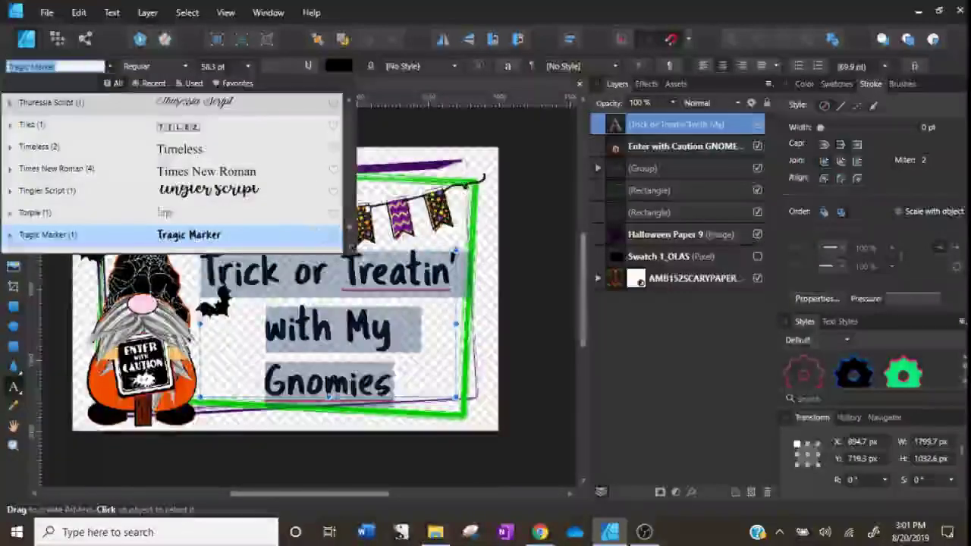
scroll(347, 207, up, 5)
scroll(347, 206, up, 15)
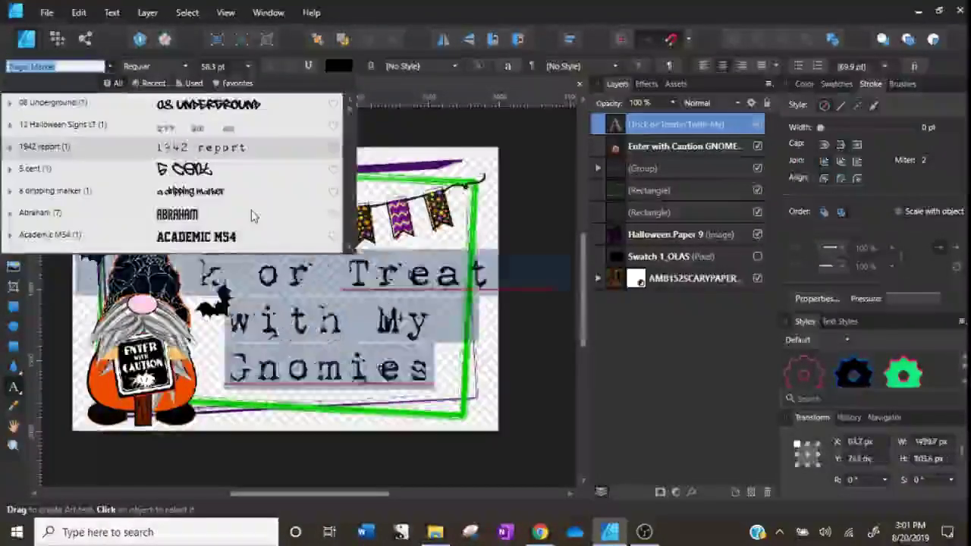
scroll(190, 197, down, 4)
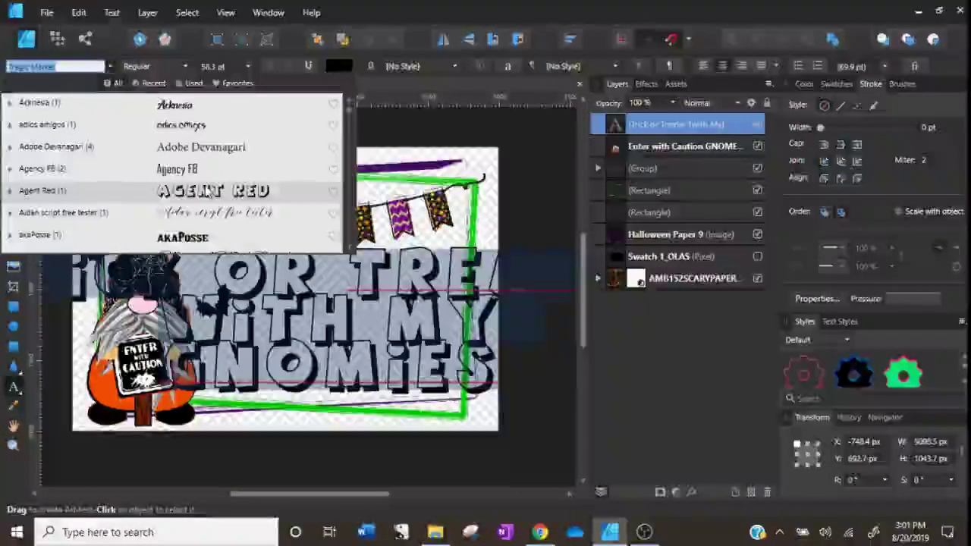
click(208, 191)
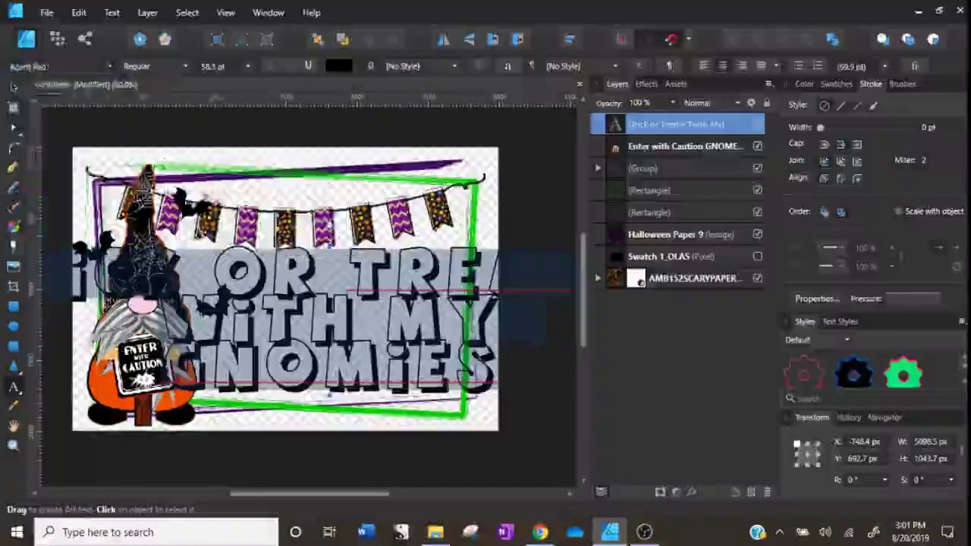
Scale the text block down to 33.1 pt and move it to about X 732 px, Y 775 px.
drag(188, 242, 298, 239)
drag(87, 224, 410, 277)
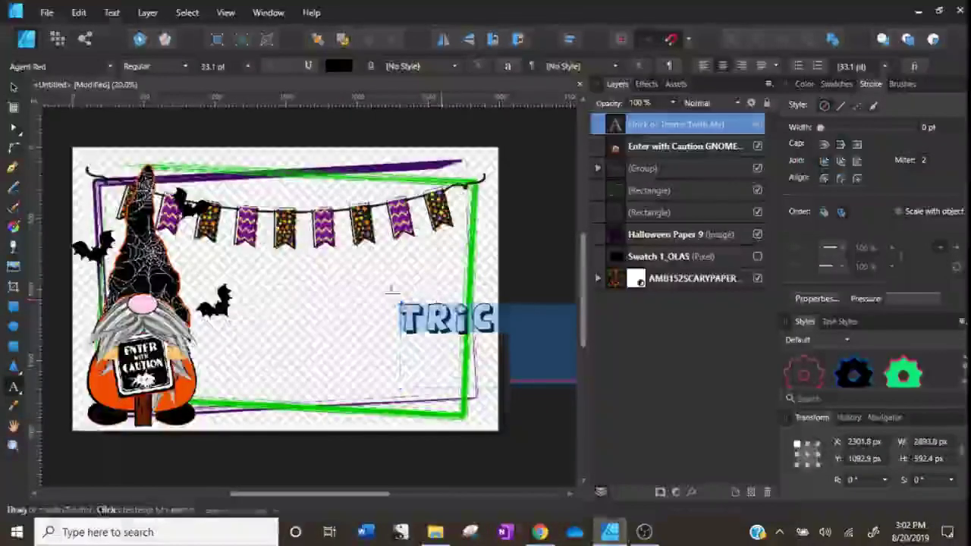
click(441, 282)
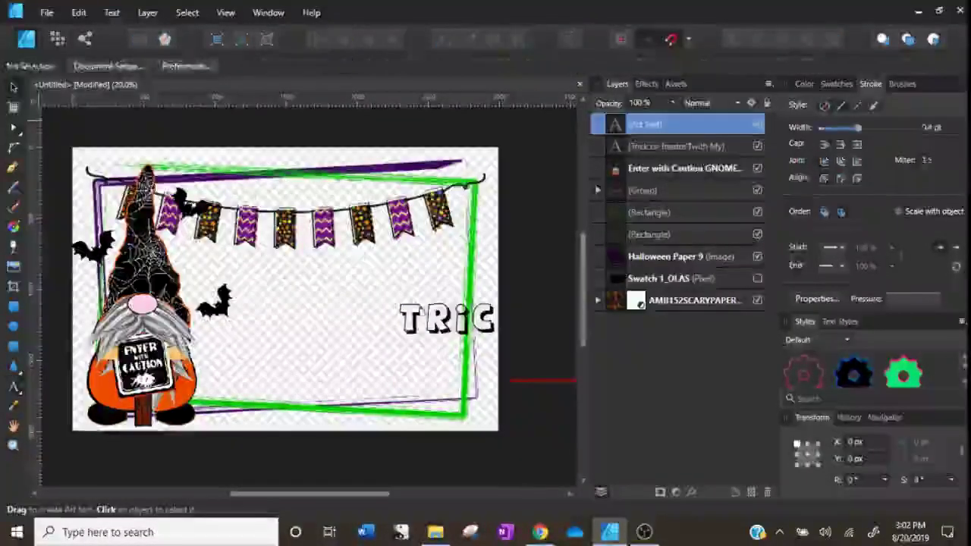
drag(441, 329, 225, 287)
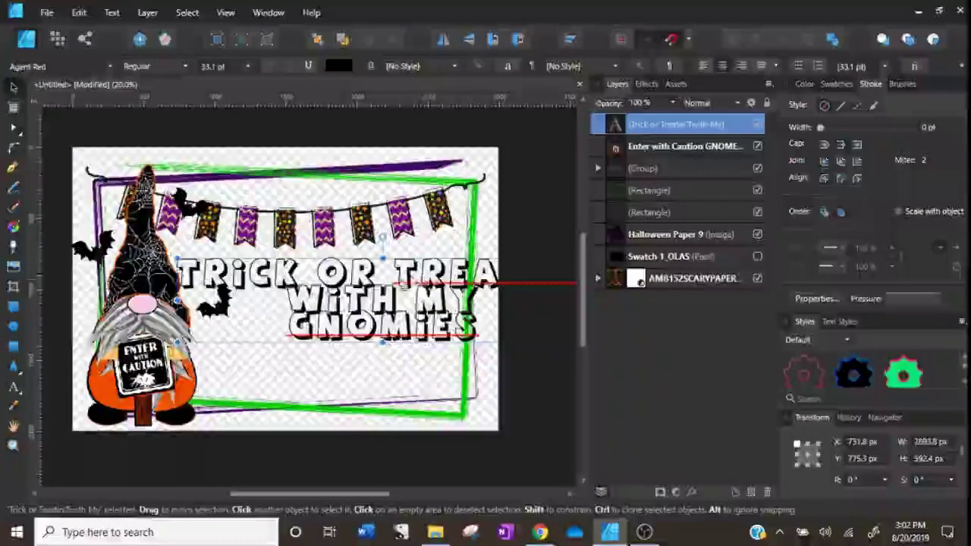
Browse the fonts for the whole text block and apply artedoms Alt2.
key(t)
key(ctrl+a)
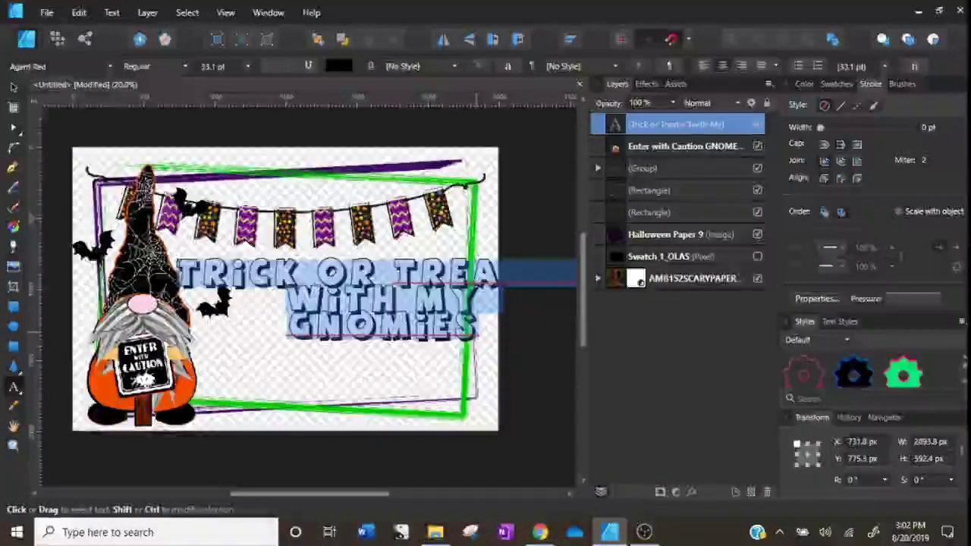
click(109, 66)
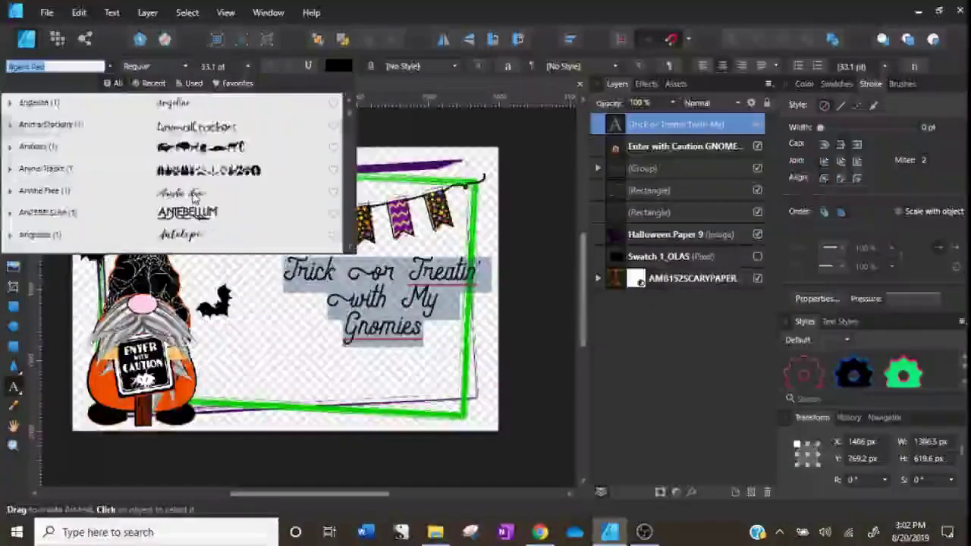
scroll(194, 197, down, 1)
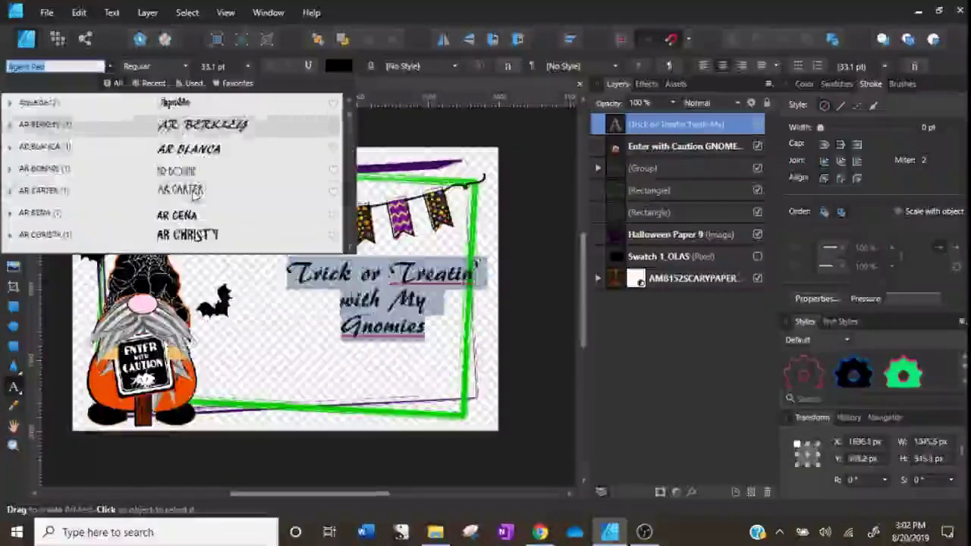
scroll(195, 196, down, 1)
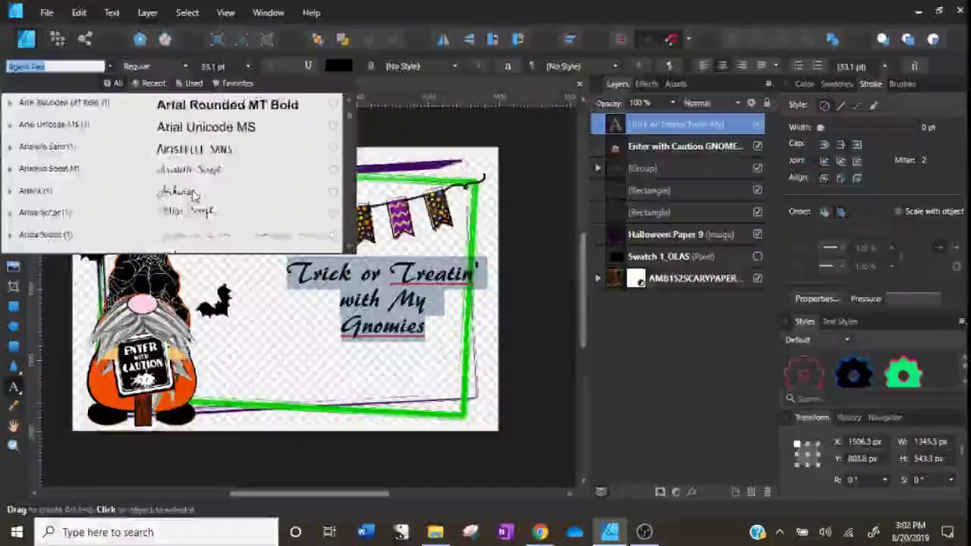
scroll(194, 196, down, 2)
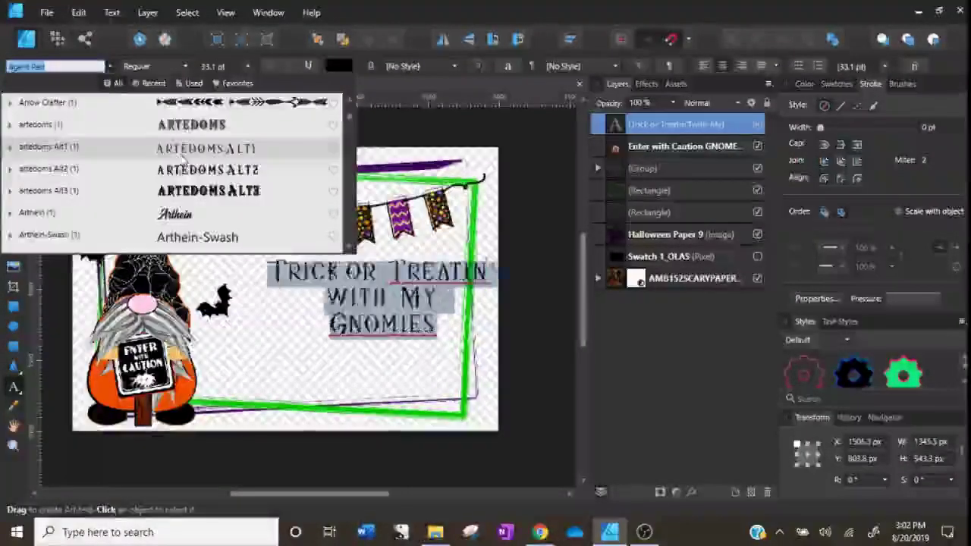
click(181, 173)
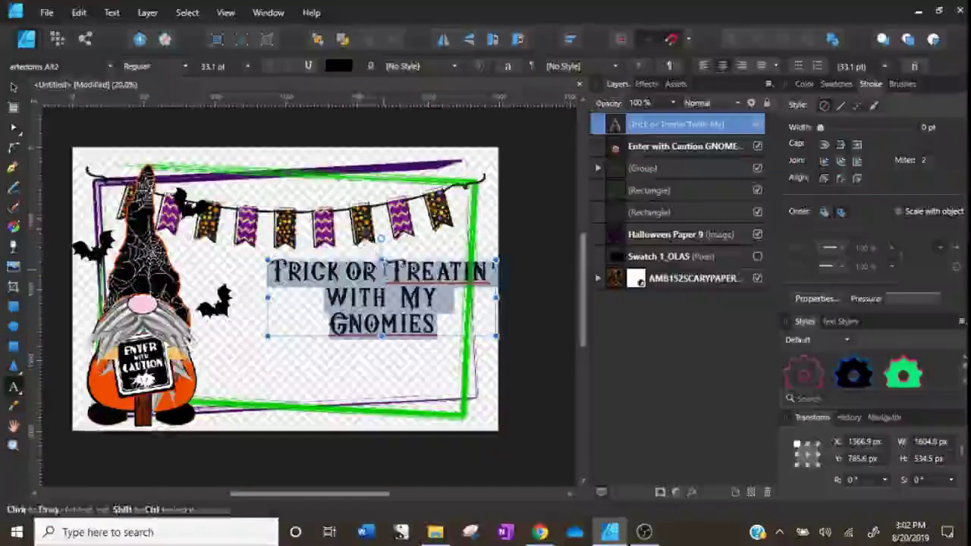
Try different line breaks, ending with two lines, and scale the text to 37.3 pt at about X 879 px, Y 687 px.
click(385, 271)
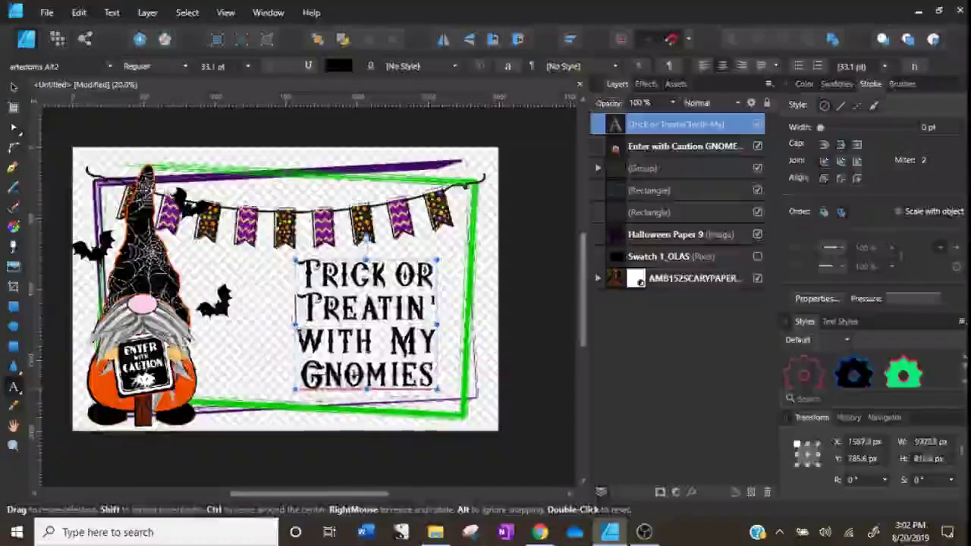
drag(295, 390, 291, 390)
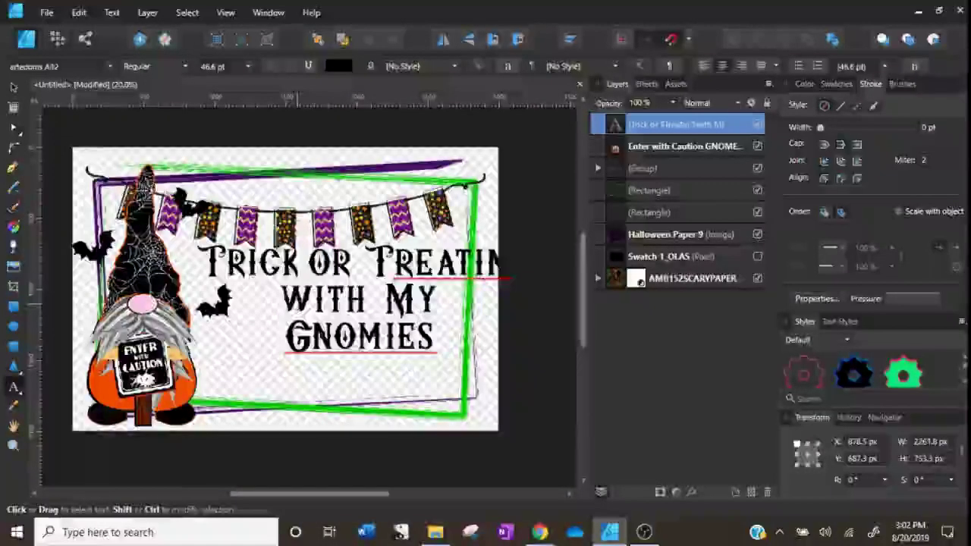
click(285, 339)
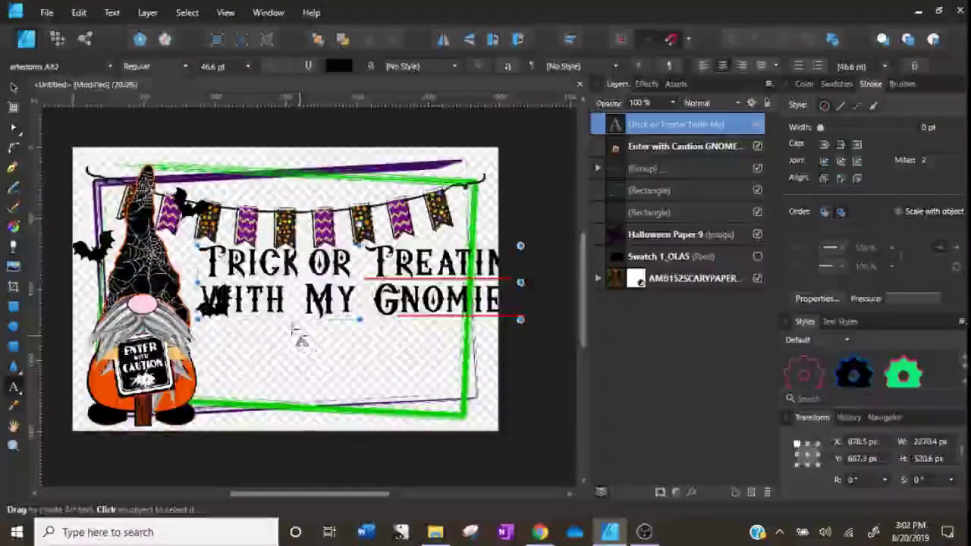
drag(520, 320, 456, 304)
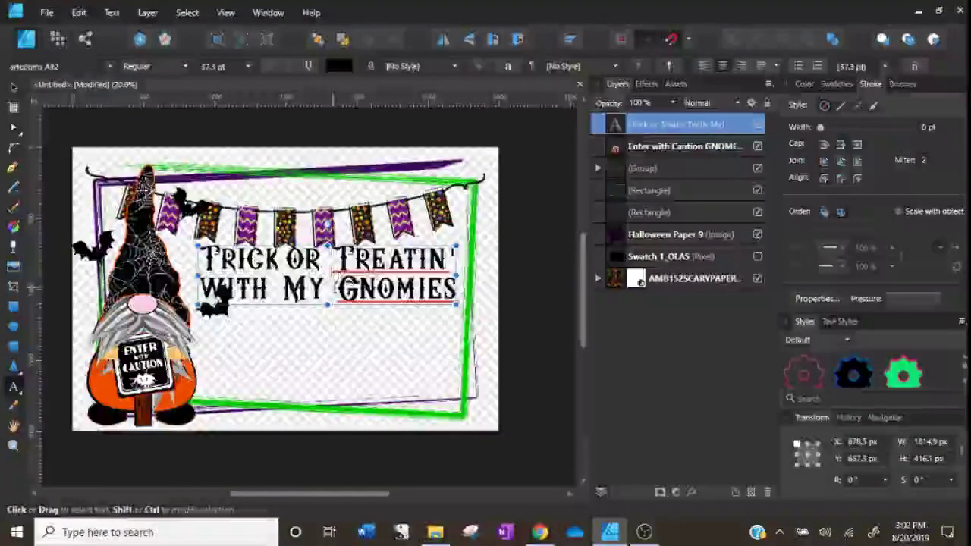
Break the text into four lines, "Trick or", "Treatin'", "with My" and "Gnomies", and enlarge it to about 52.3 pt.
click(332, 271)
key(Return)
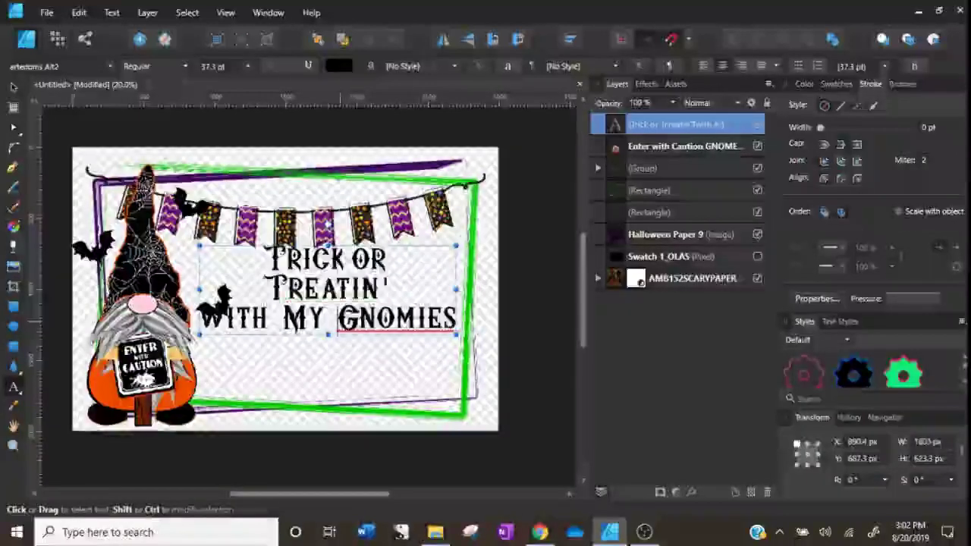
drag(457, 333, 440, 408)
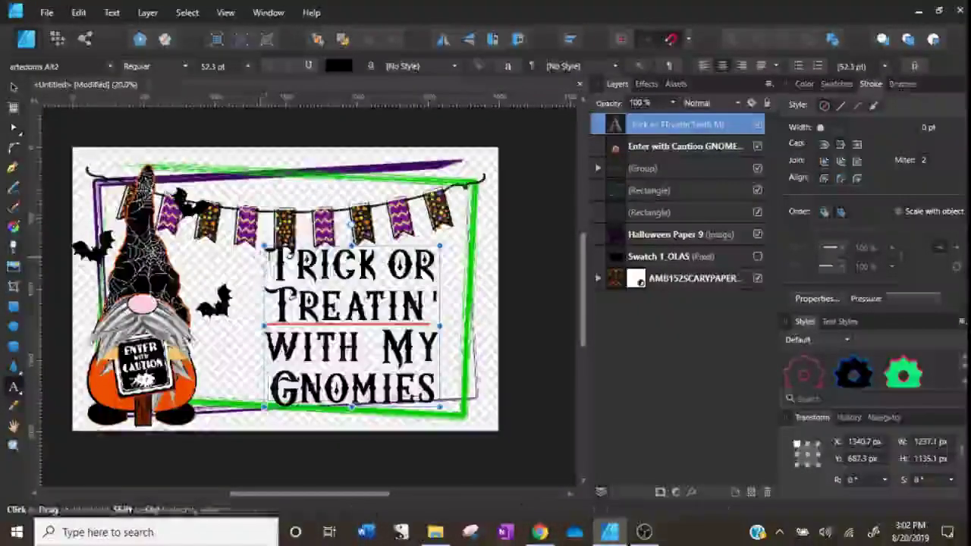
Enlarge the four-line text to about 61.3 pt and move it to about X 1213 px, Y 428 px.
drag(265, 246, 233, 197)
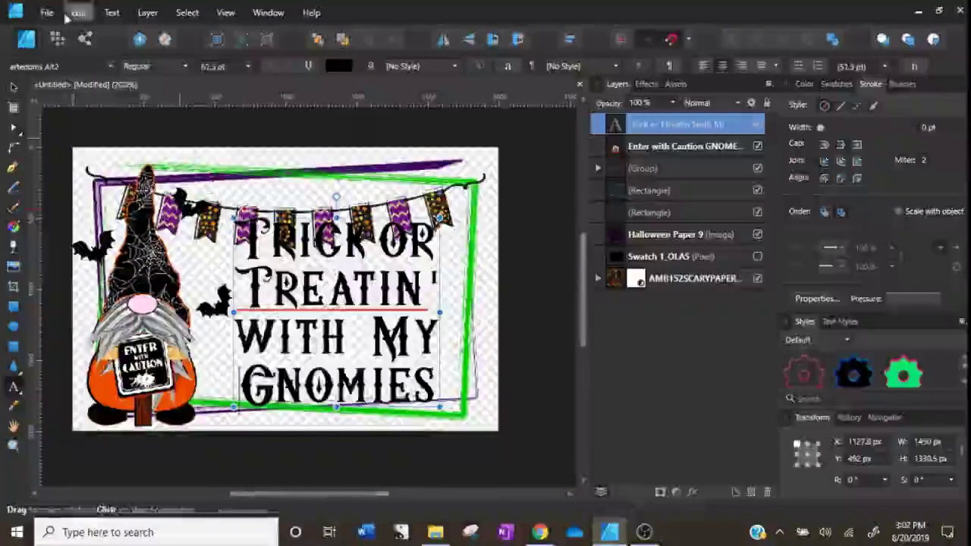
click(13, 90)
drag(333, 349, 345, 339)
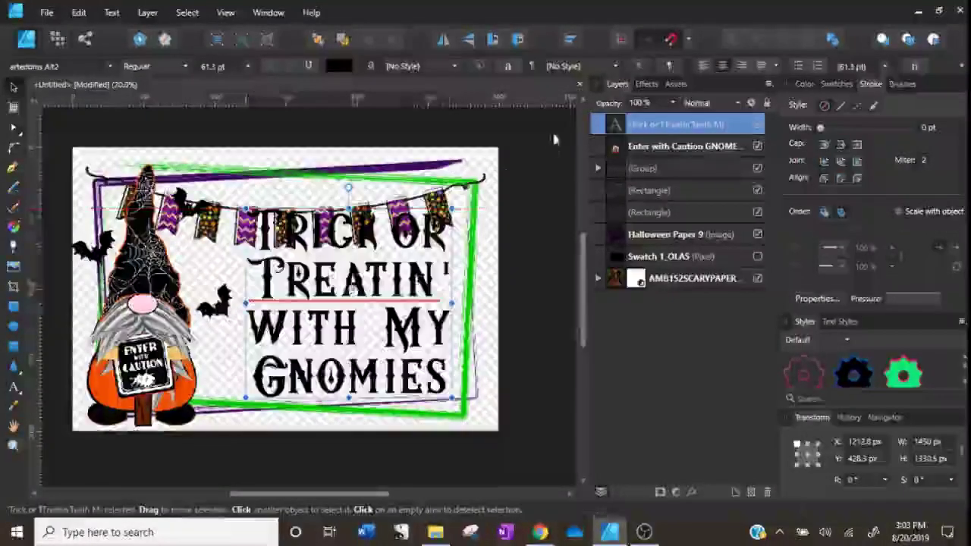
Shrink the bunting group to about 2083 px wide and rotate it about 15.1° across the frame's upper-left corner.
click(667, 169)
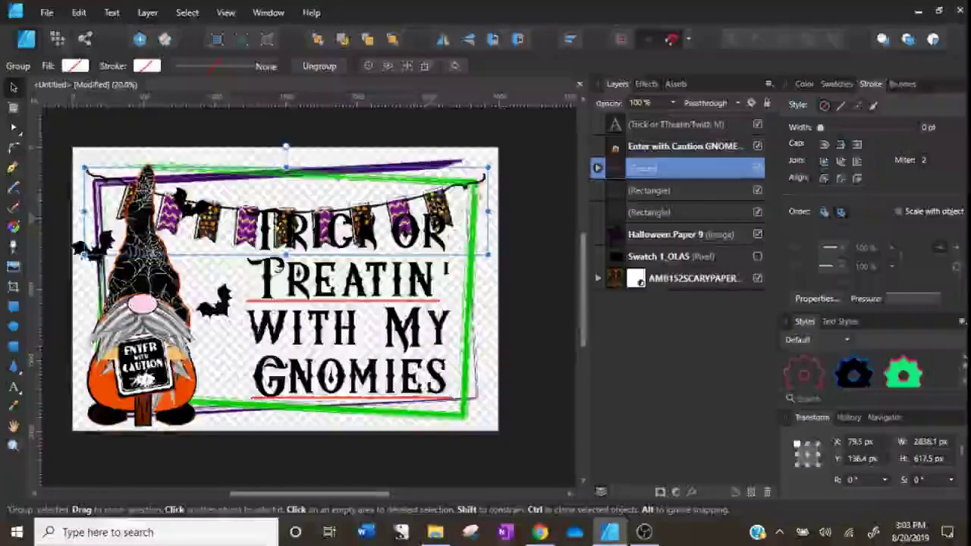
drag(489, 168, 363, 155)
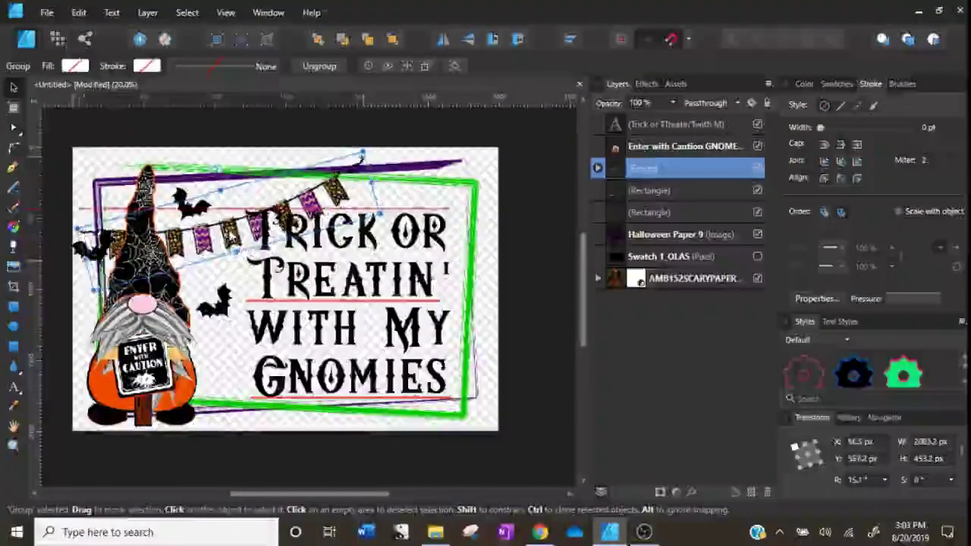
Add a white Outline effect with a radius of about 13 px to the "Trick or Treatin'" text.
click(674, 125)
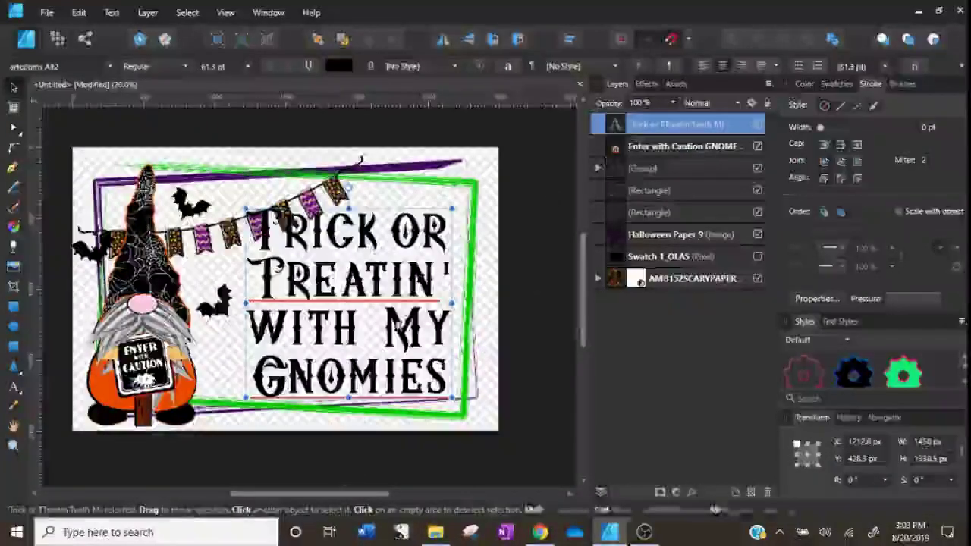
click(645, 84)
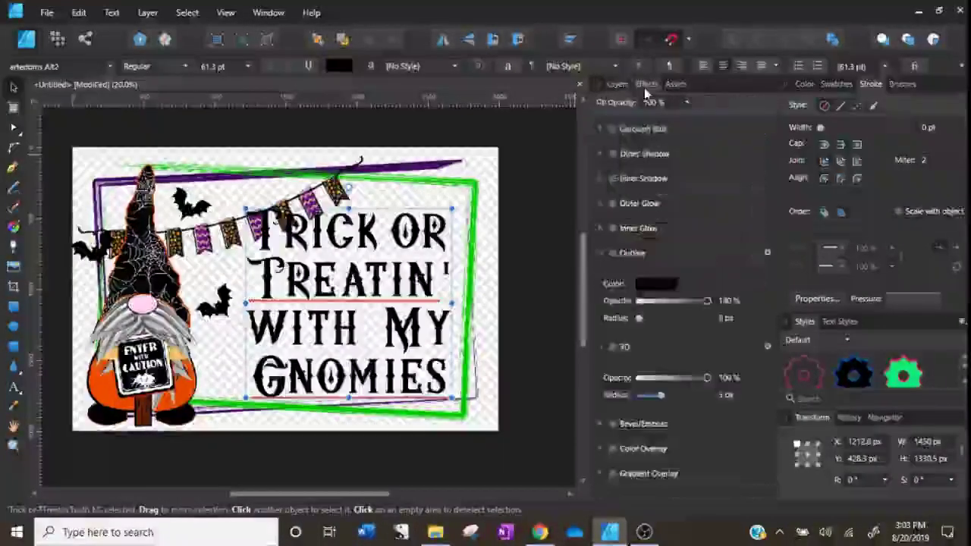
click(612, 253)
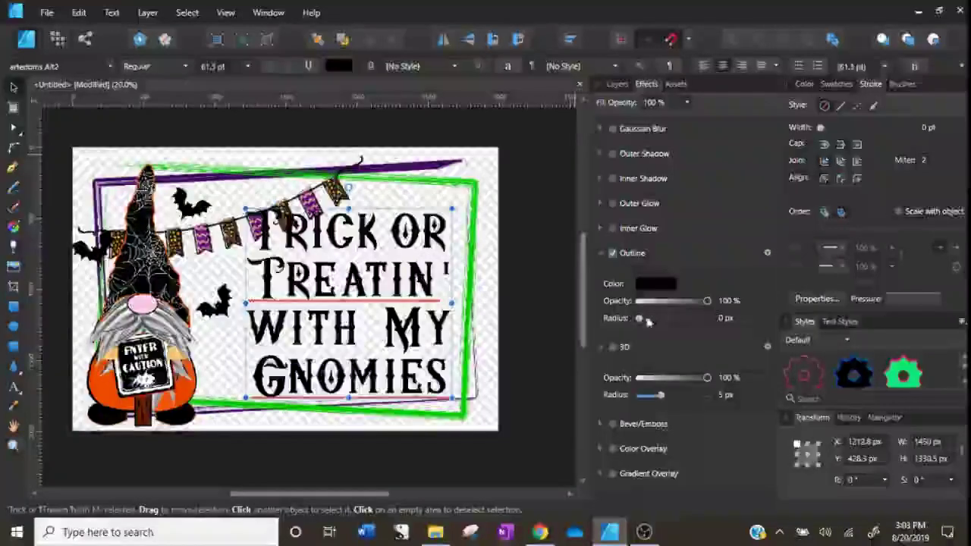
click(656, 283)
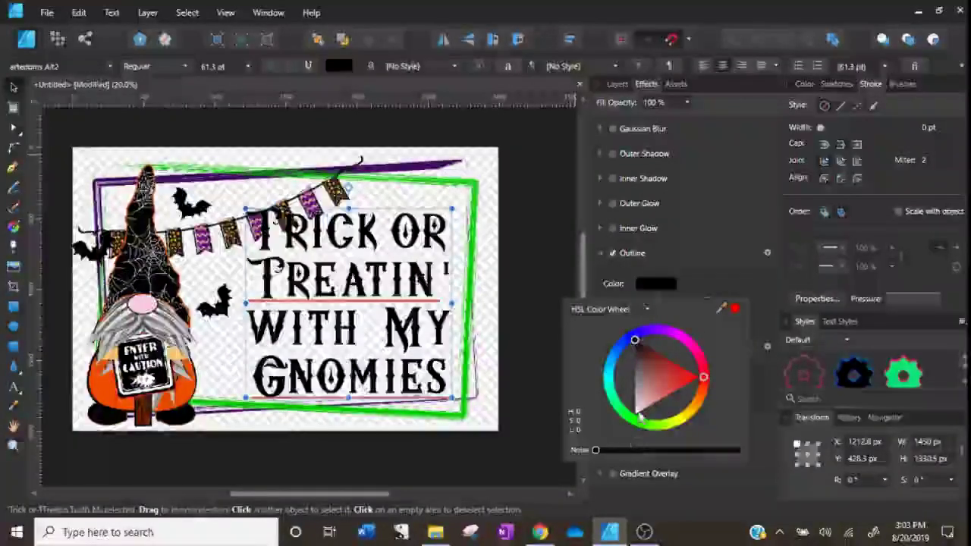
drag(640, 416, 634, 408)
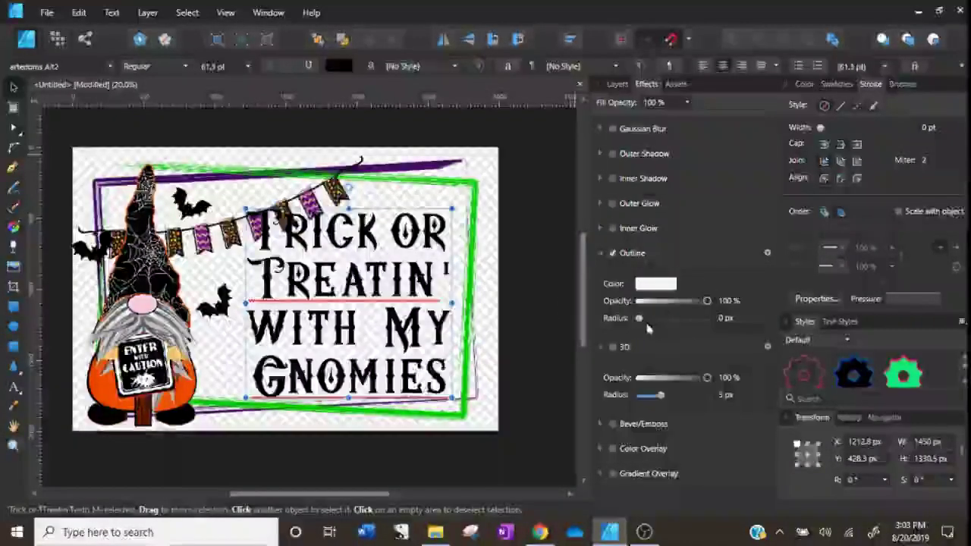
drag(639, 318, 670, 323)
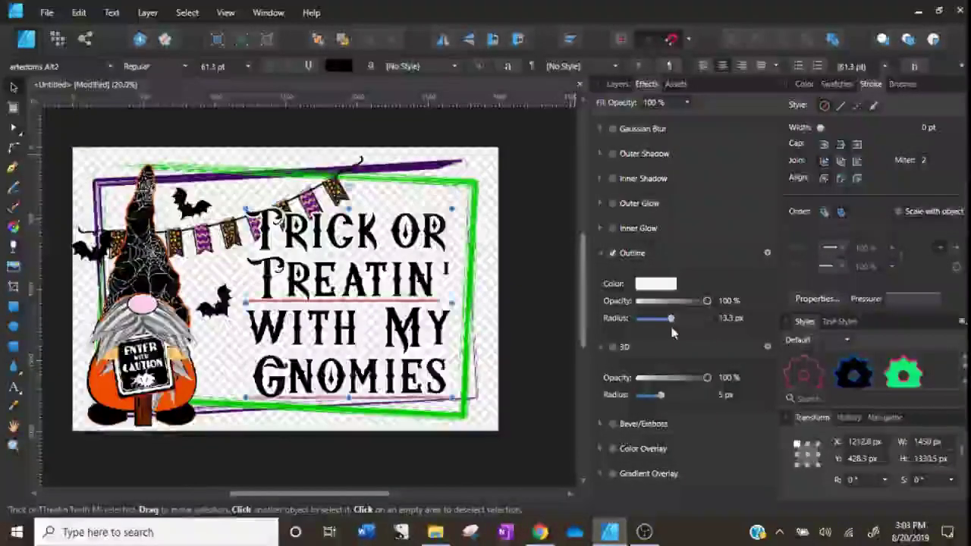
drag(671, 333, 671, 324)
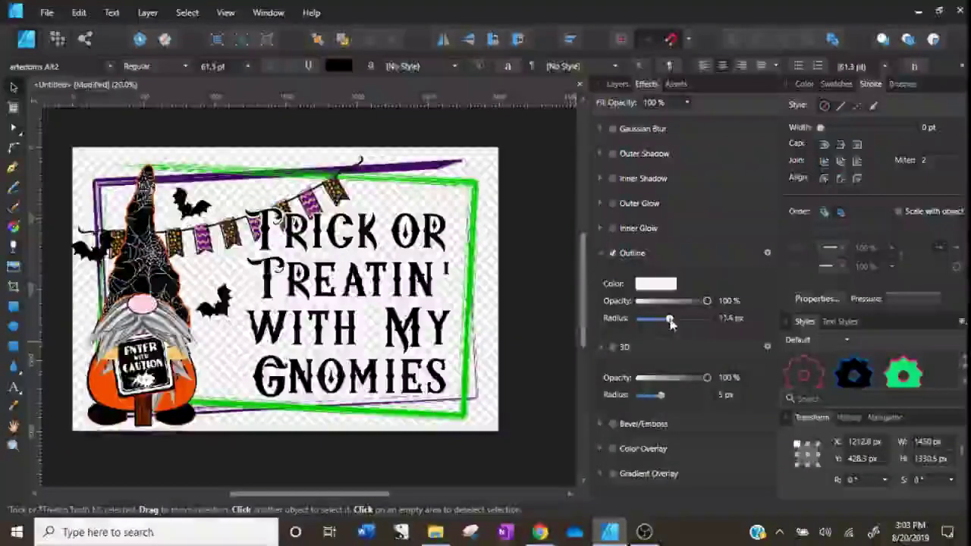
click(513, 352)
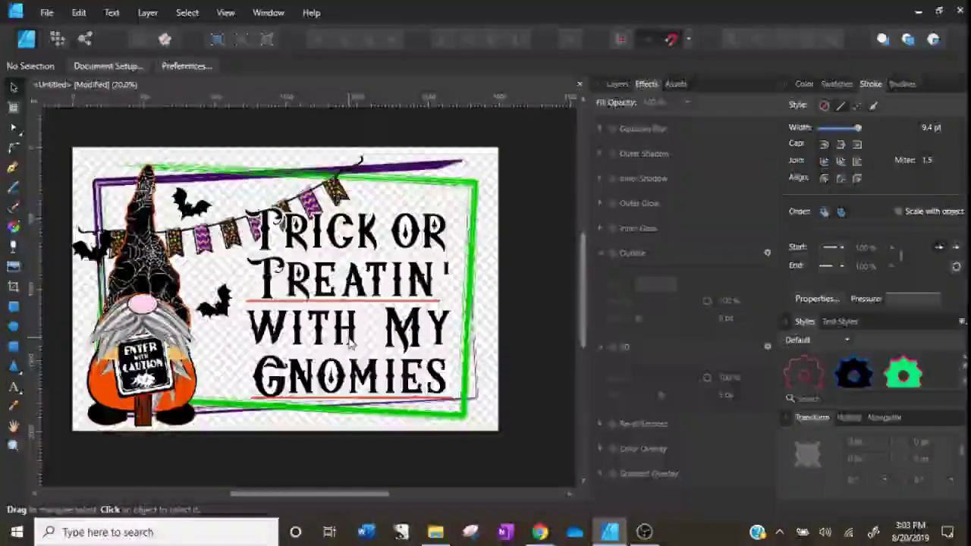
click(616, 84)
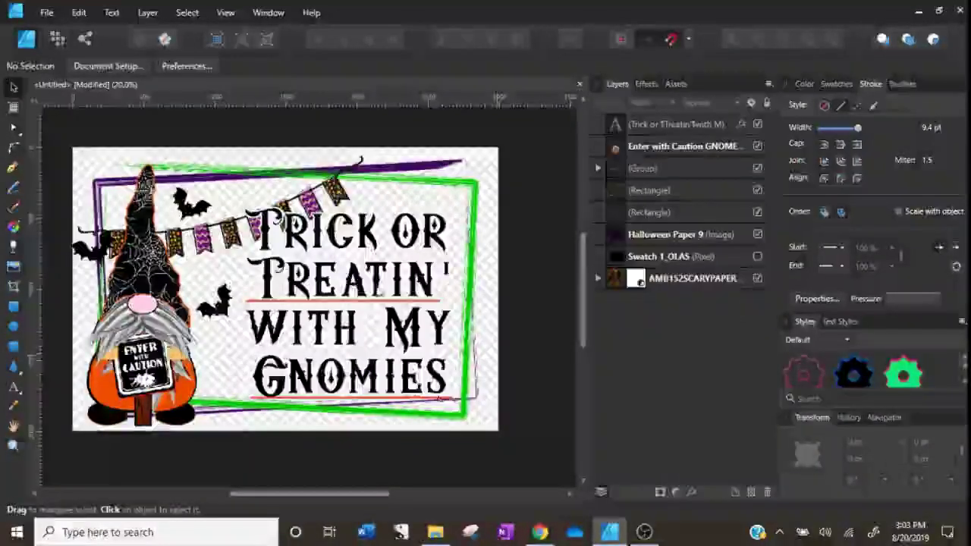
click(372, 285)
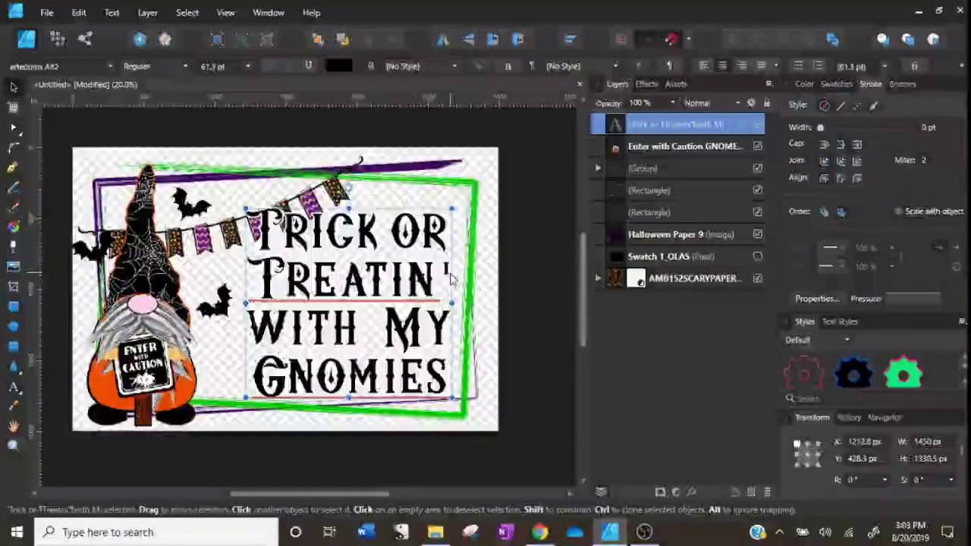
key(ctrl+d)
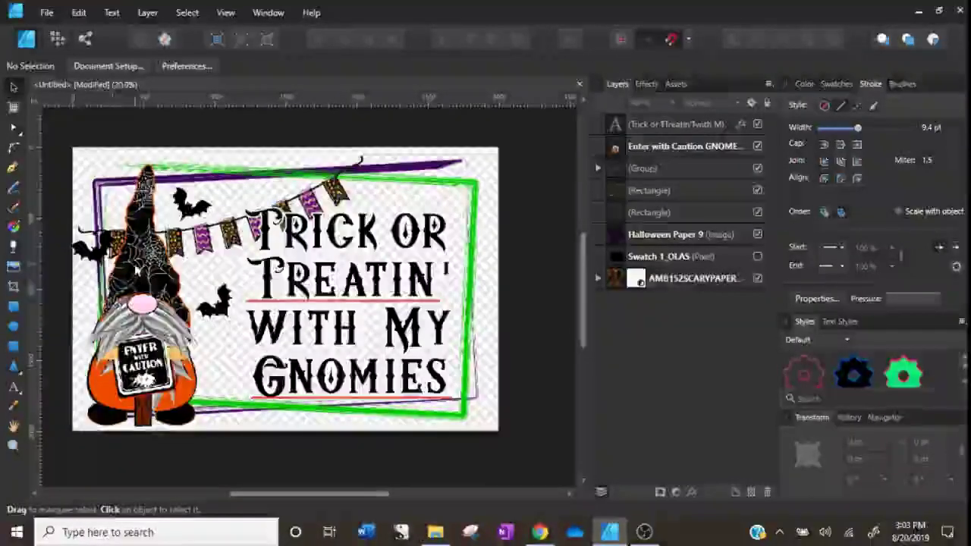
click(382, 284)
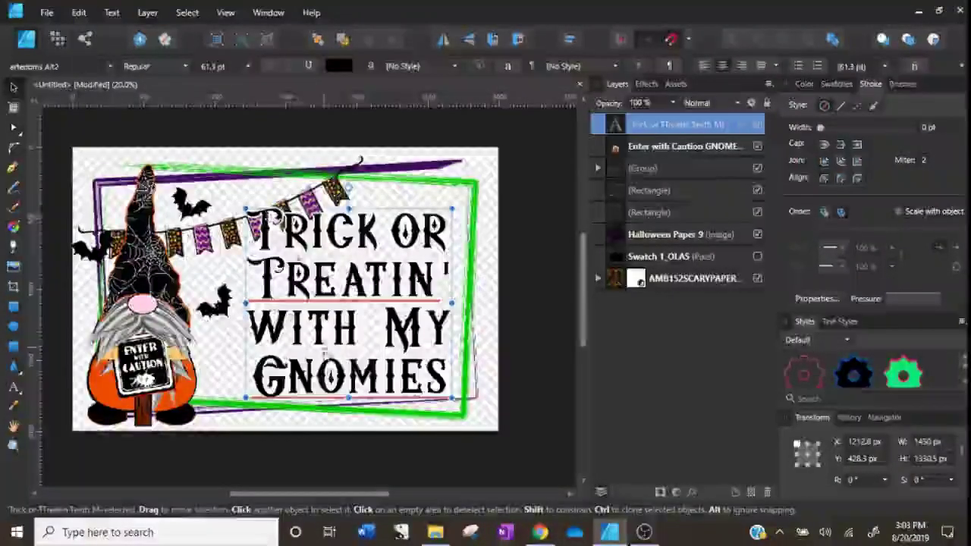
click(649, 212)
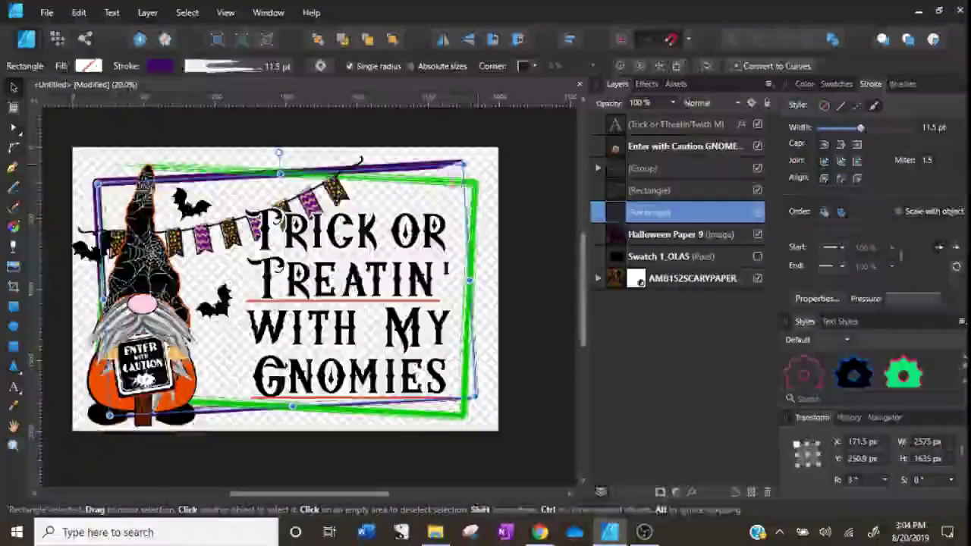
click(649, 191)
click(509, 245)
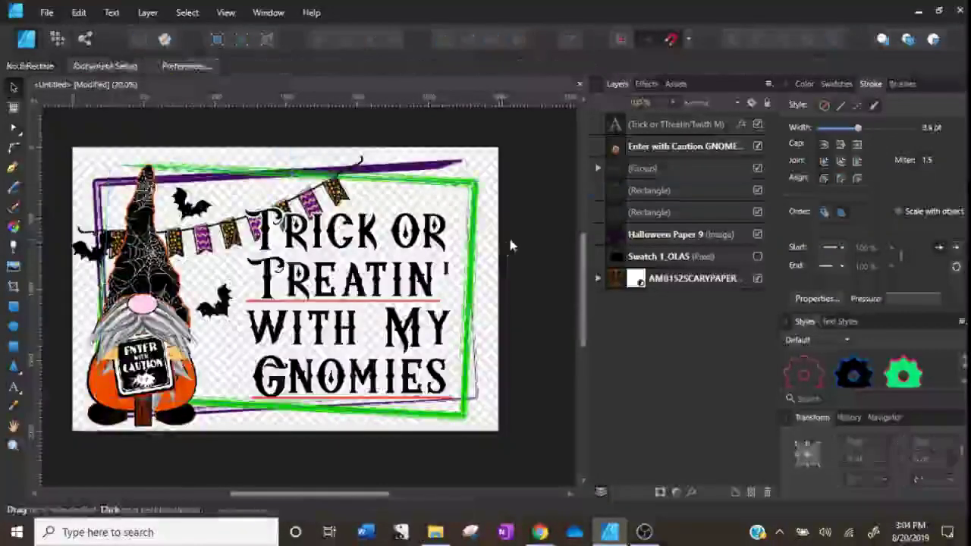
Show the Swatch 1_OLAS brush layer behind the design and hide the bunting group.
click(696, 258)
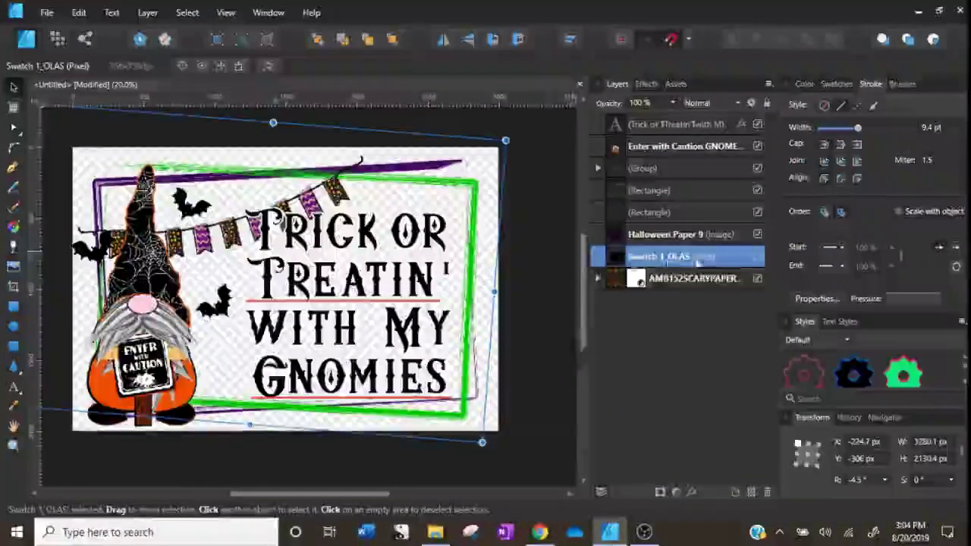
click(757, 257)
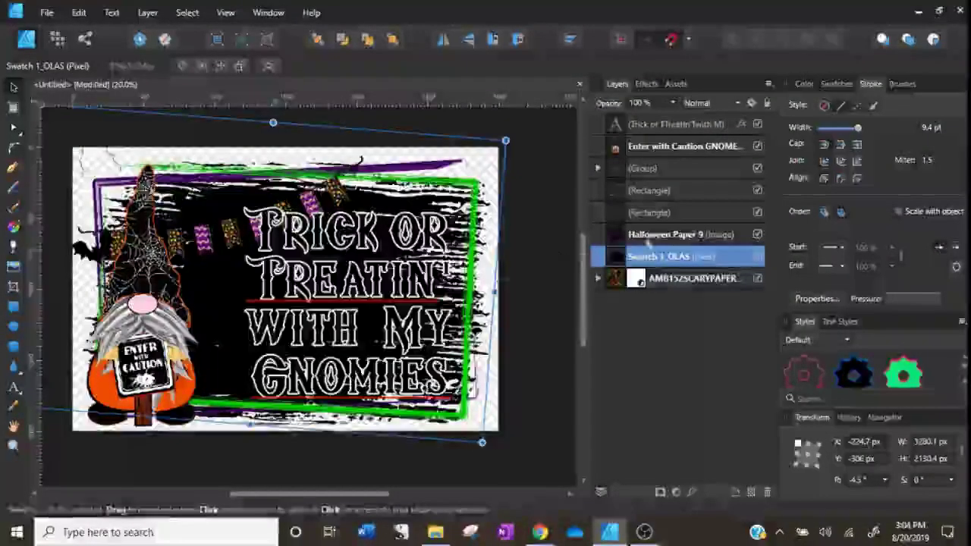
click(758, 168)
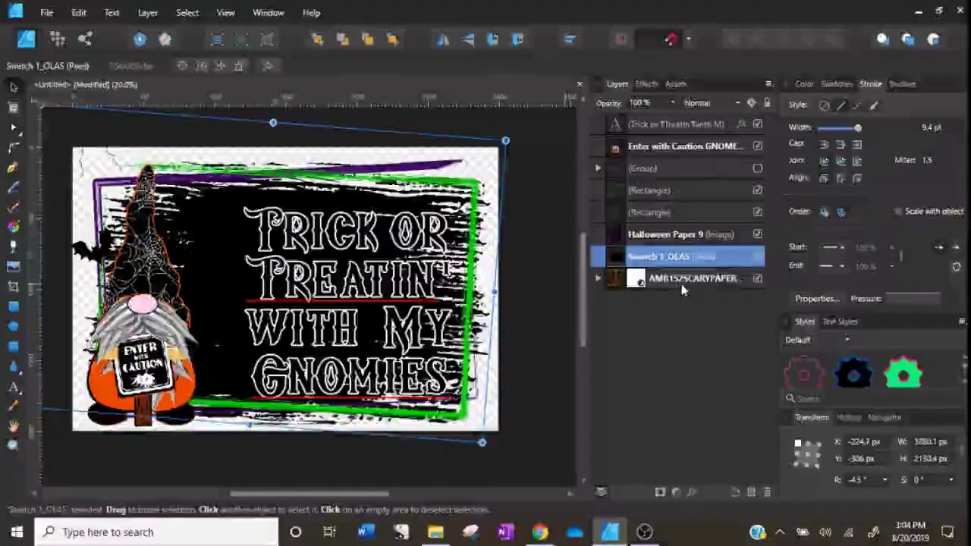
Move the AMB152SCARYPAPERSPACK6 skull paper over the artboard and clip it inside the Swatch 1_OLAS layer.
click(683, 285)
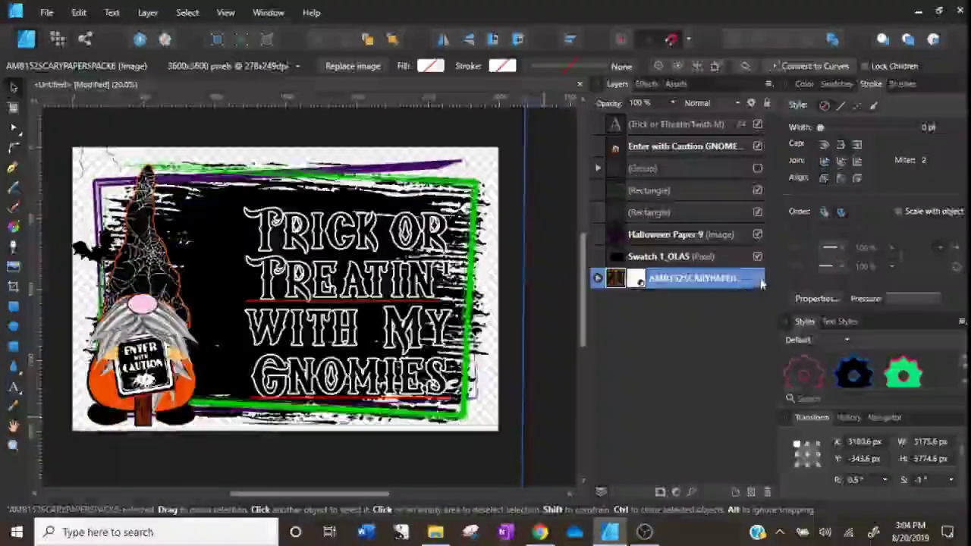
click(884, 416)
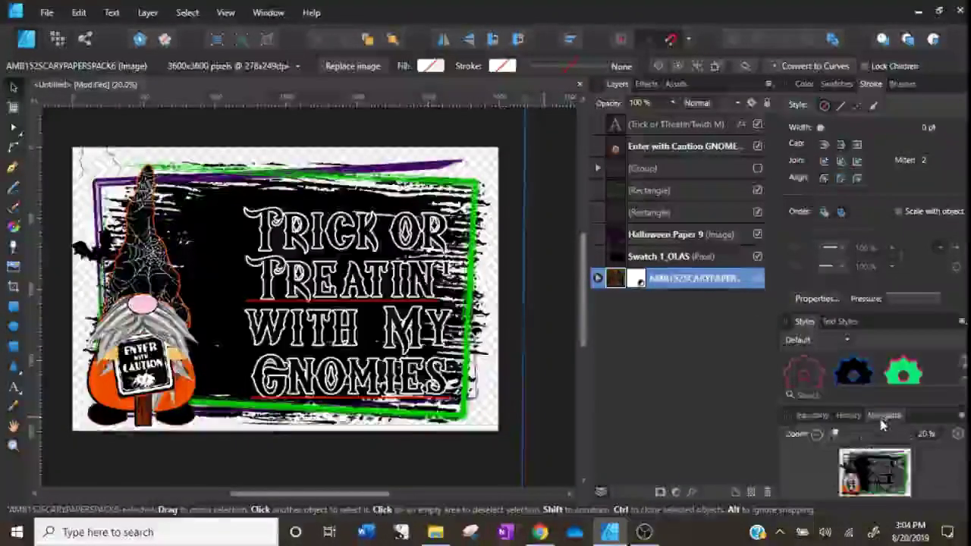
click(816, 434)
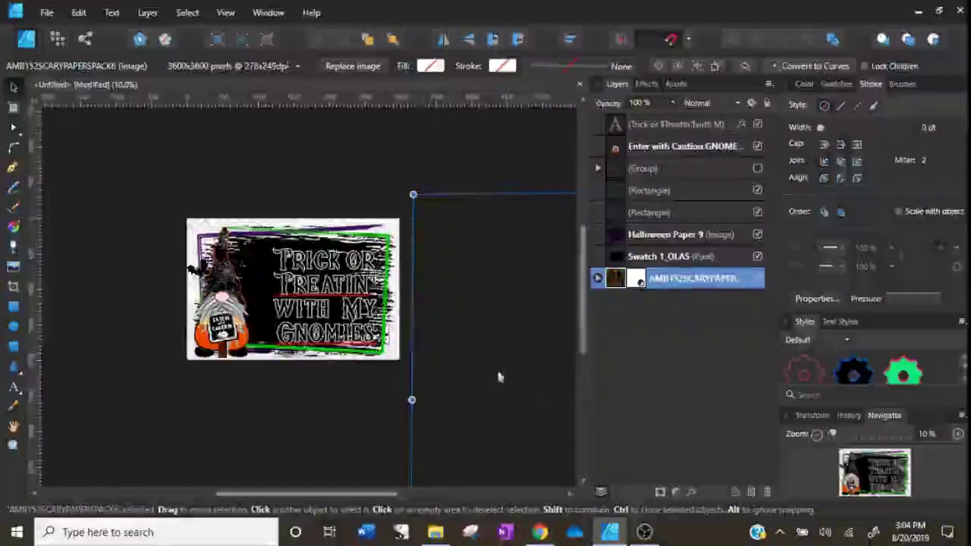
drag(498, 377, 241, 289)
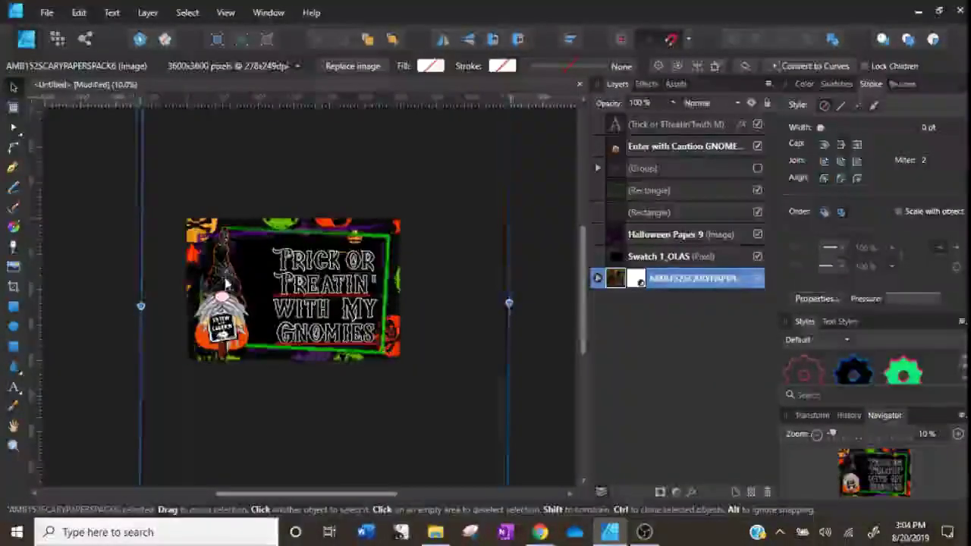
click(957, 434)
click(957, 433)
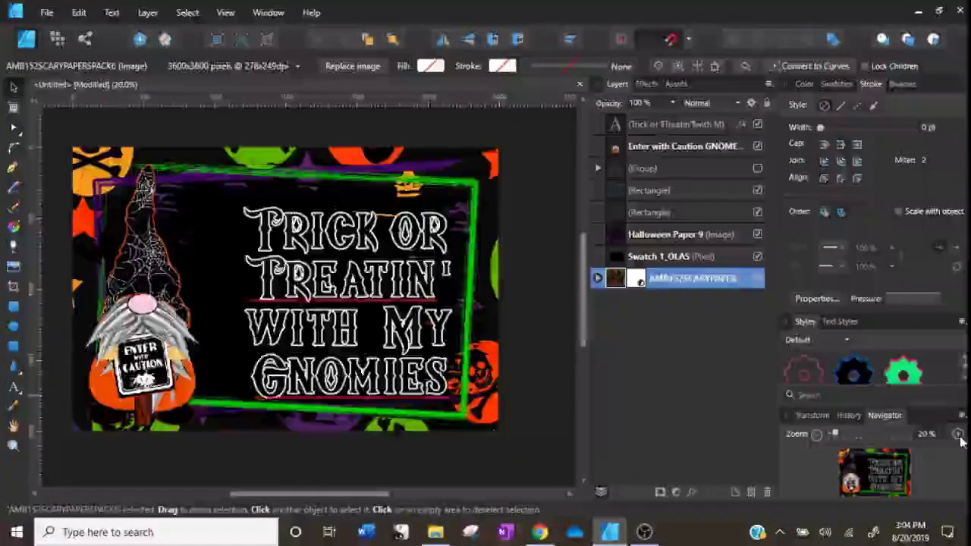
click(957, 434)
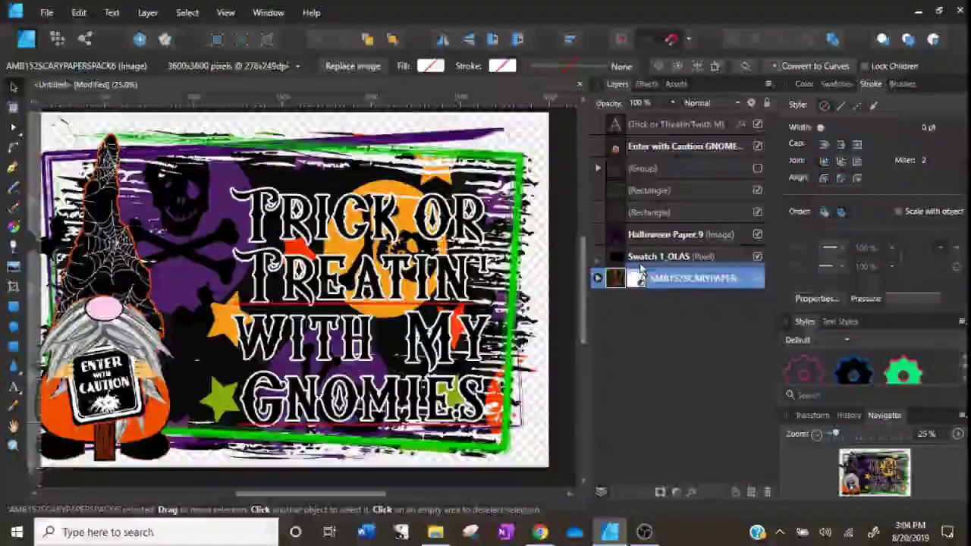
drag(640, 271, 641, 259)
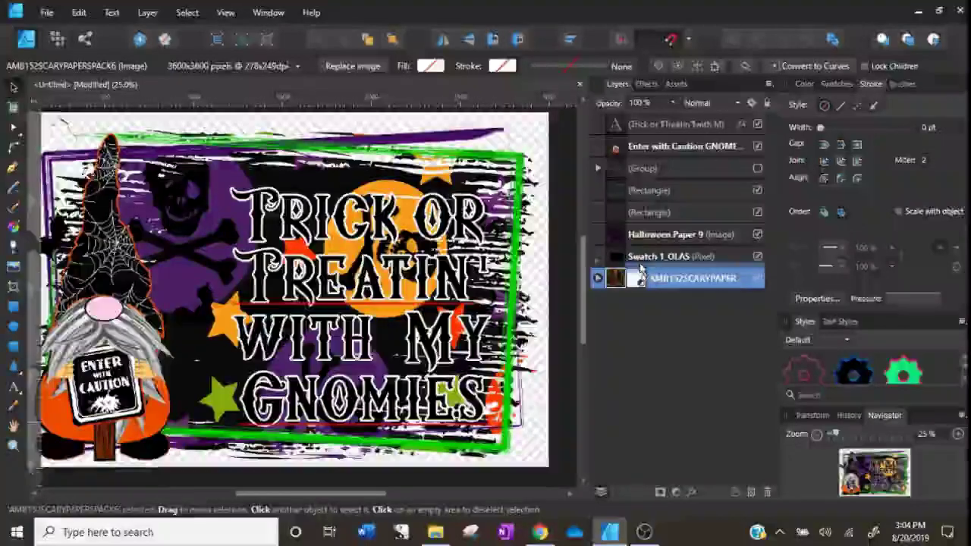
Shrink the clipped skull paper to about 458 x 410 dpi and reposition it to cover the brush swatch.
click(818, 436)
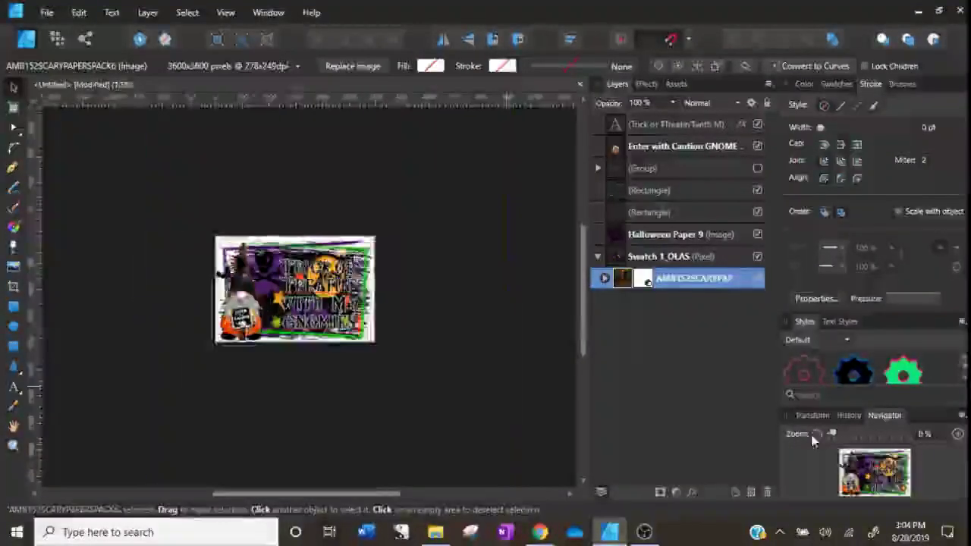
click(813, 436)
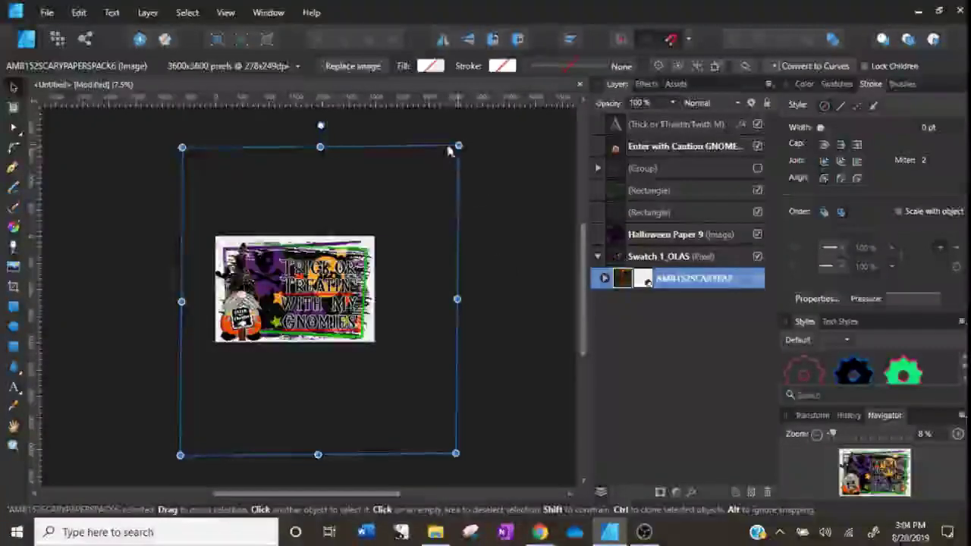
drag(458, 146, 400, 211)
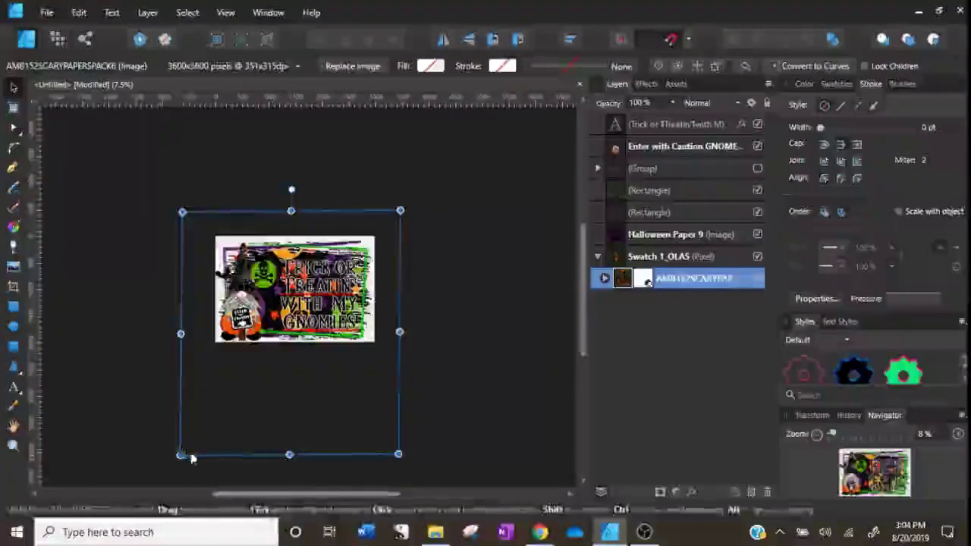
drag(180, 455, 232, 398)
drag(336, 373, 323, 368)
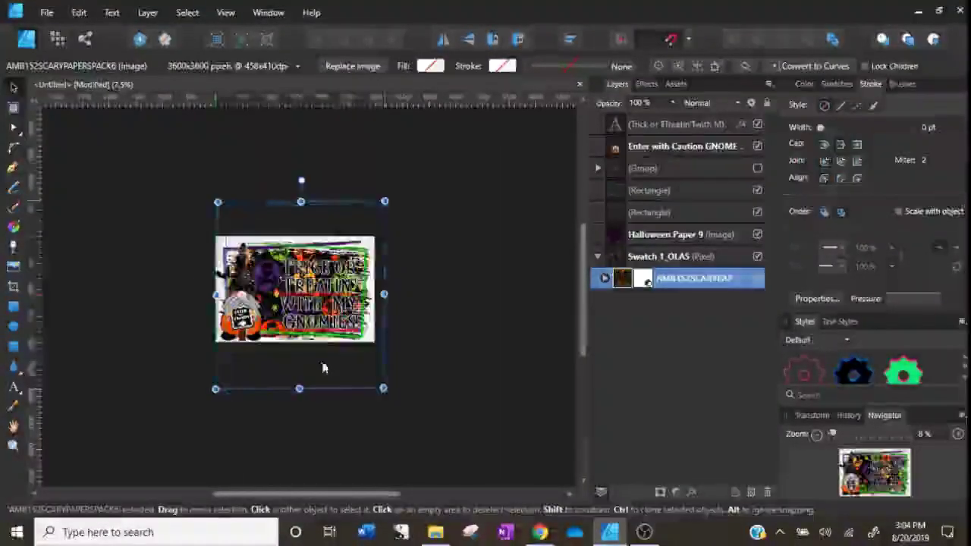
click(958, 434)
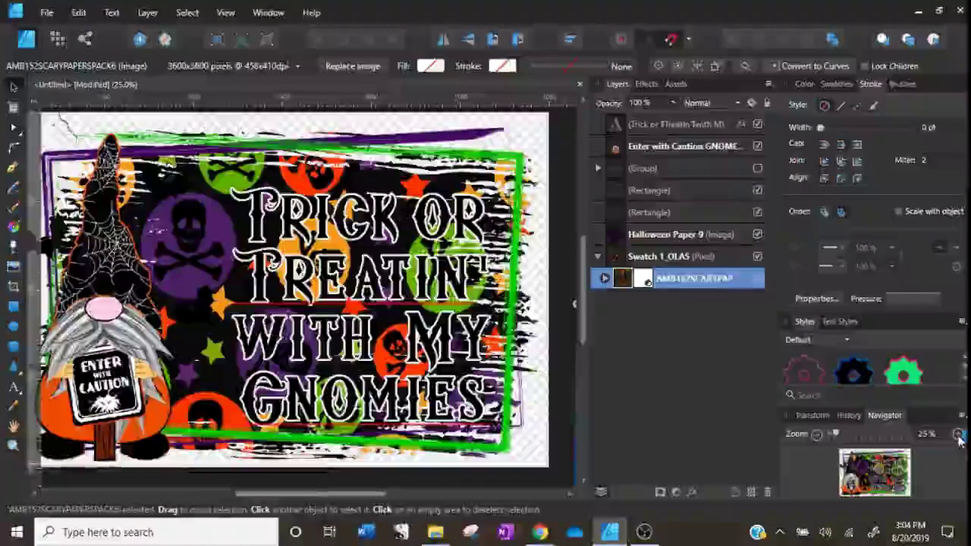
Move the Halloween Paper 9 image over the artboard and clip it inside Swatch 1_OLAS above the skull paper.
click(708, 234)
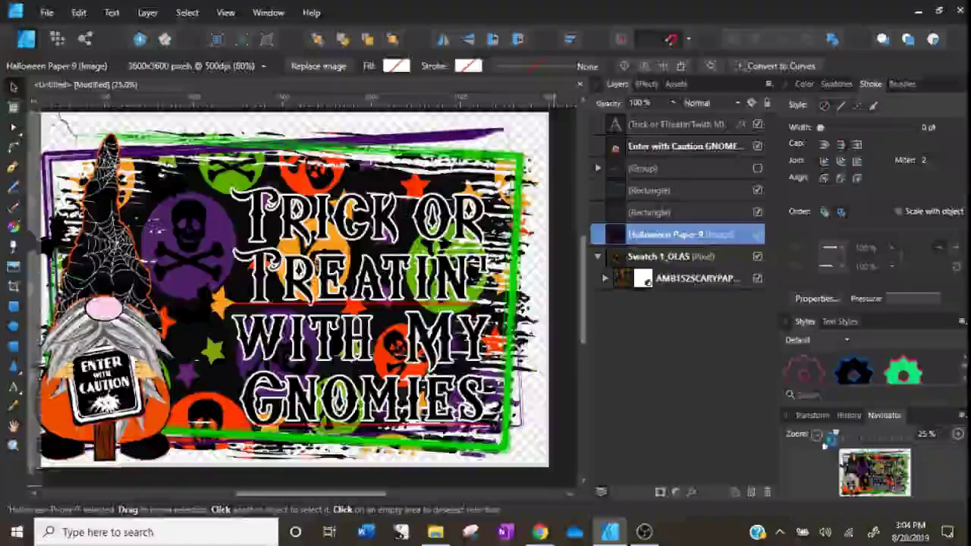
click(816, 434)
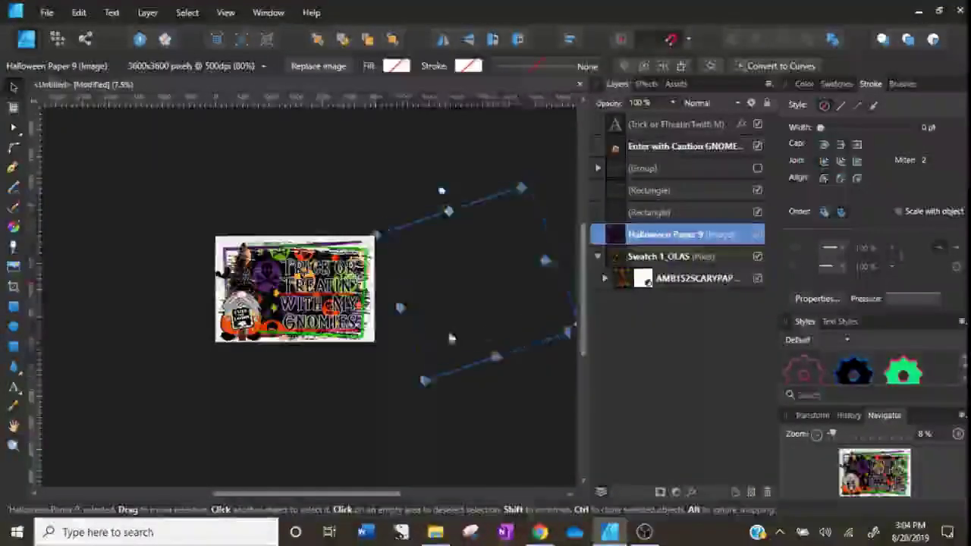
drag(523, 314, 350, 322)
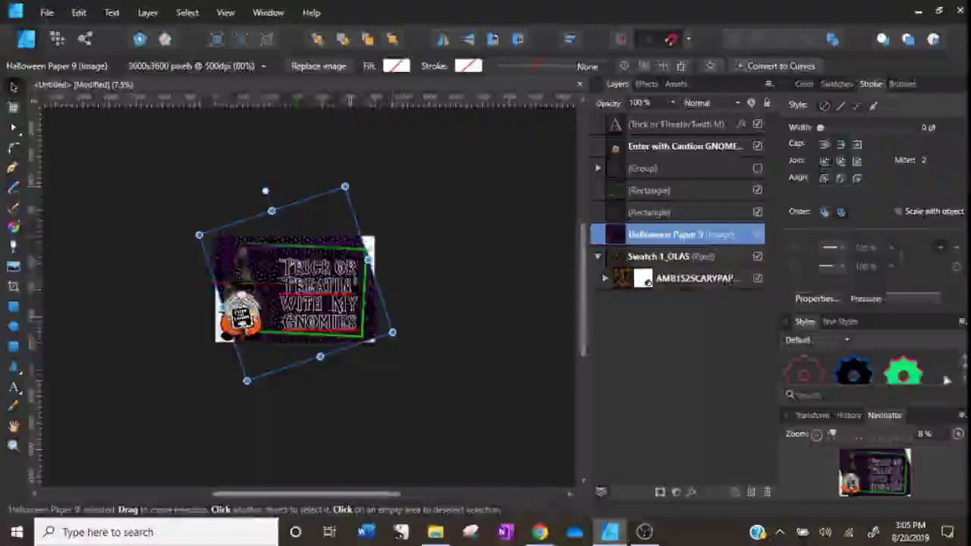
click(957, 434)
click(957, 433)
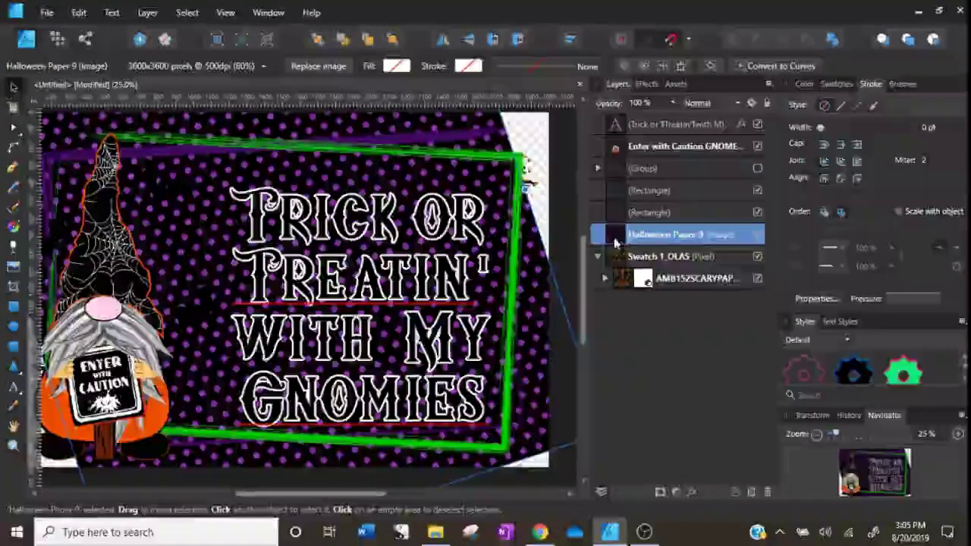
drag(667, 234, 628, 258)
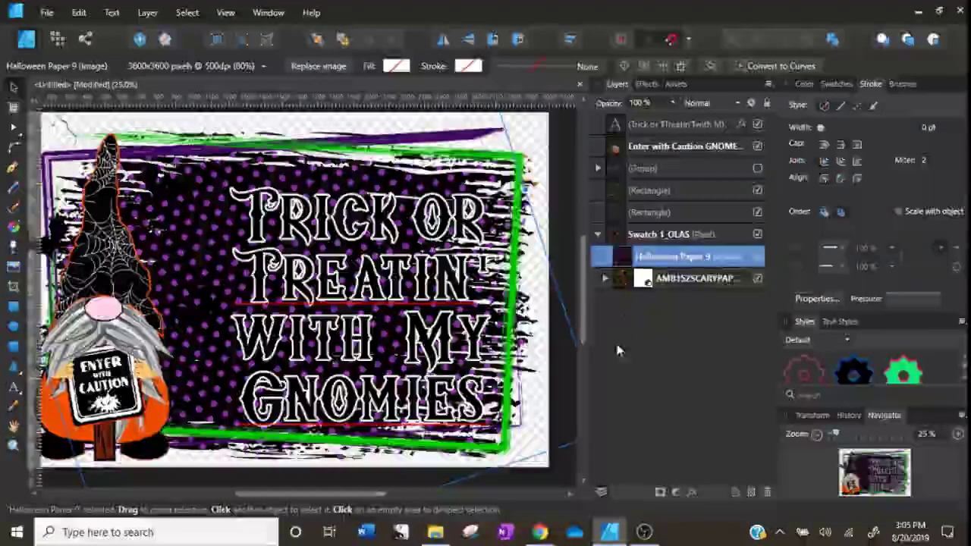
Hide the "Trick or Treatin'" text layer.
click(823, 433)
click(720, 124)
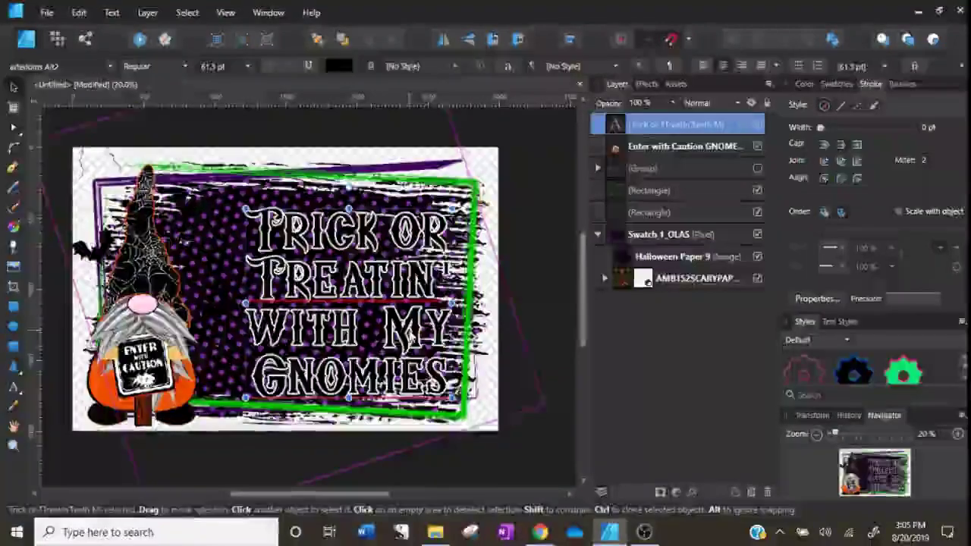
click(756, 125)
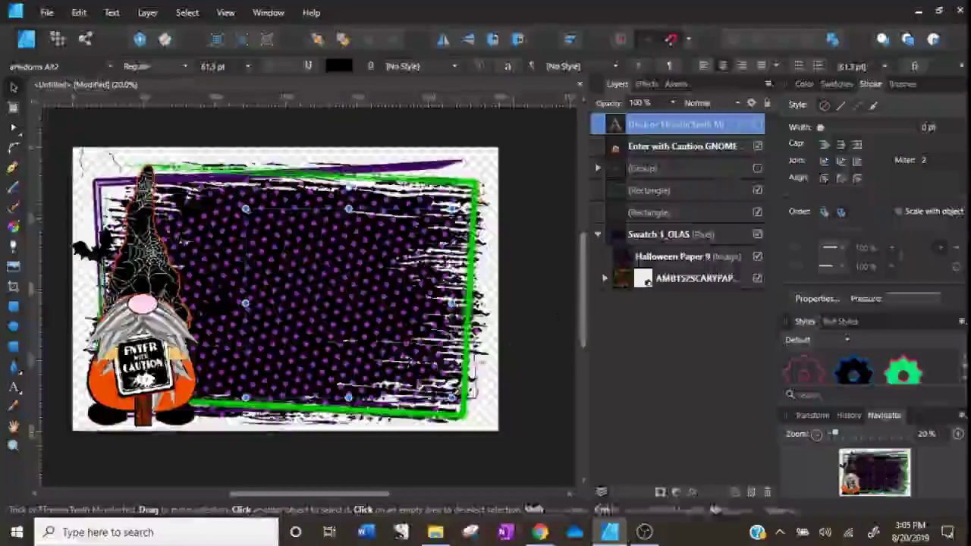
Add a white Outer Glow with a radius of about 71.8 px and 100% opacity to the gnome image.
click(251, 300)
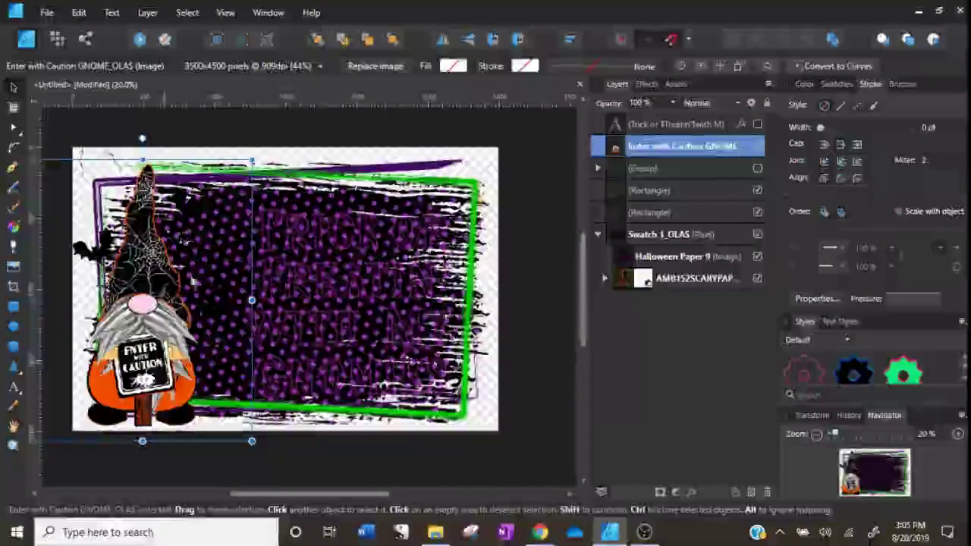
click(645, 84)
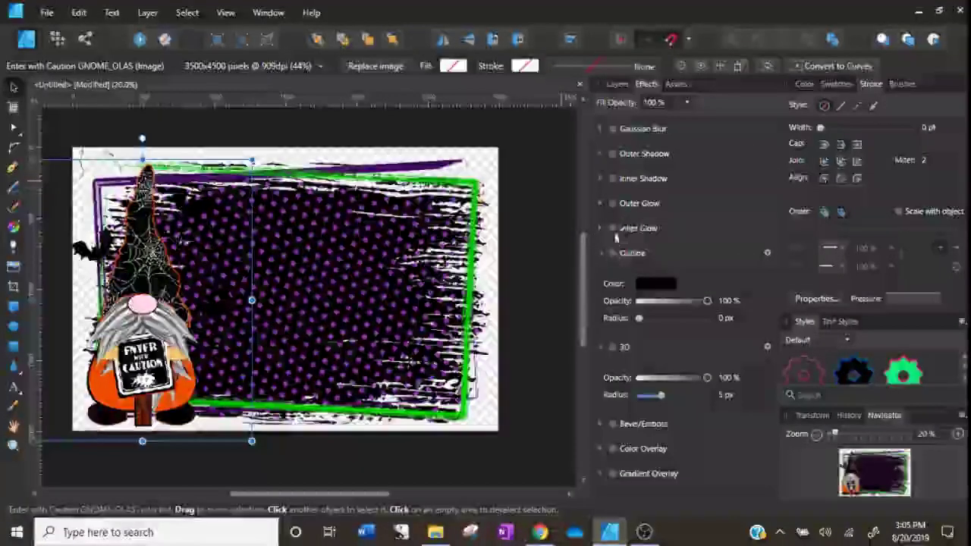
click(613, 203)
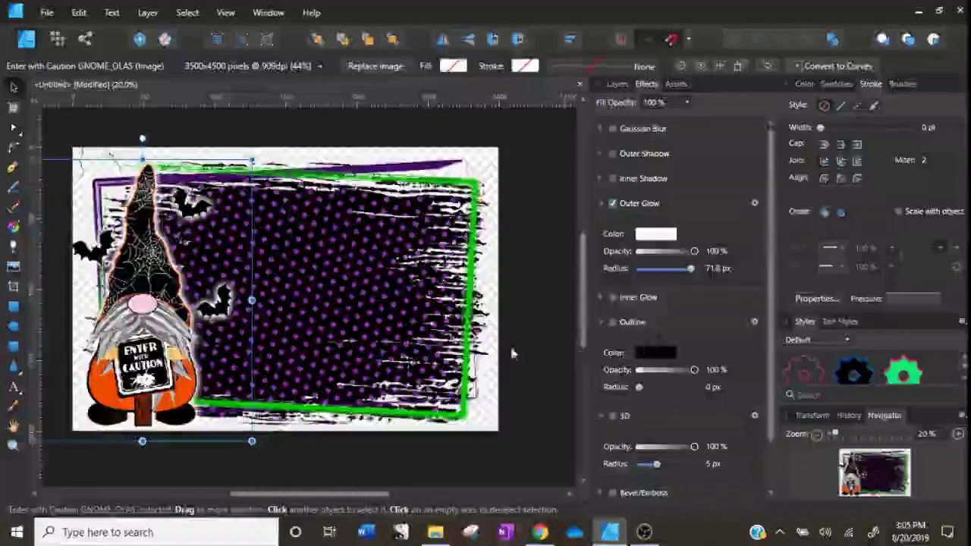
click(264, 134)
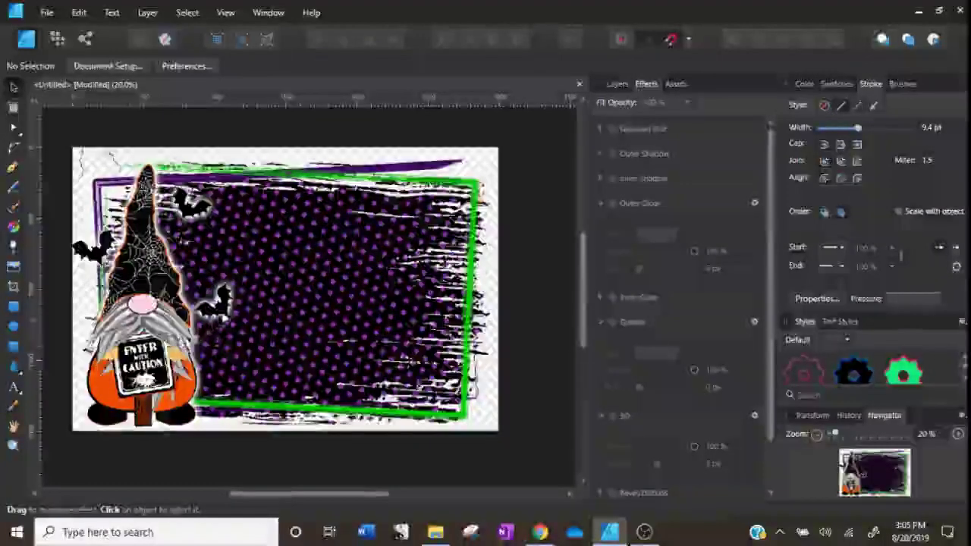
Reorder the Swatch 1_OLAS layer above both frame rectangles, directly below the bunting group, and clear the selection.
click(407, 234)
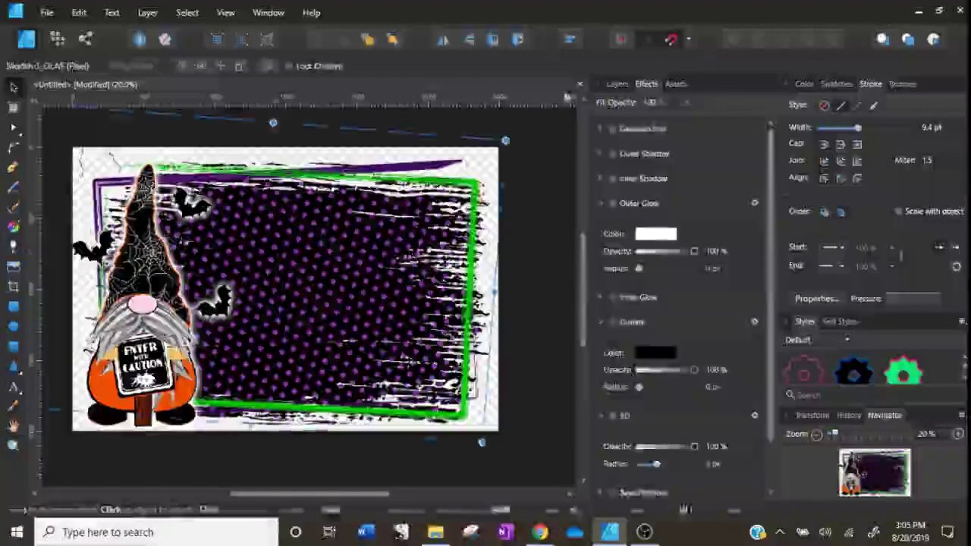
click(616, 84)
drag(599, 237, 618, 185)
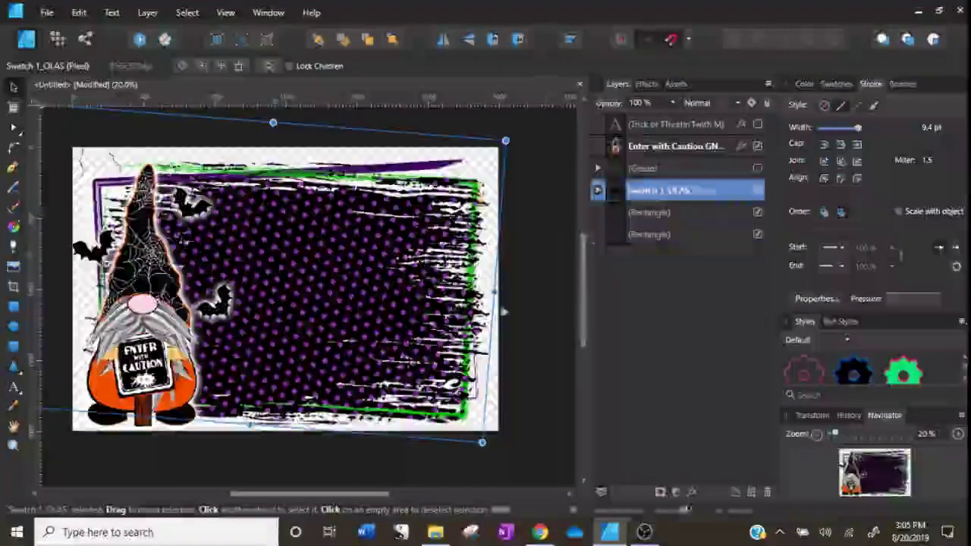
click(504, 409)
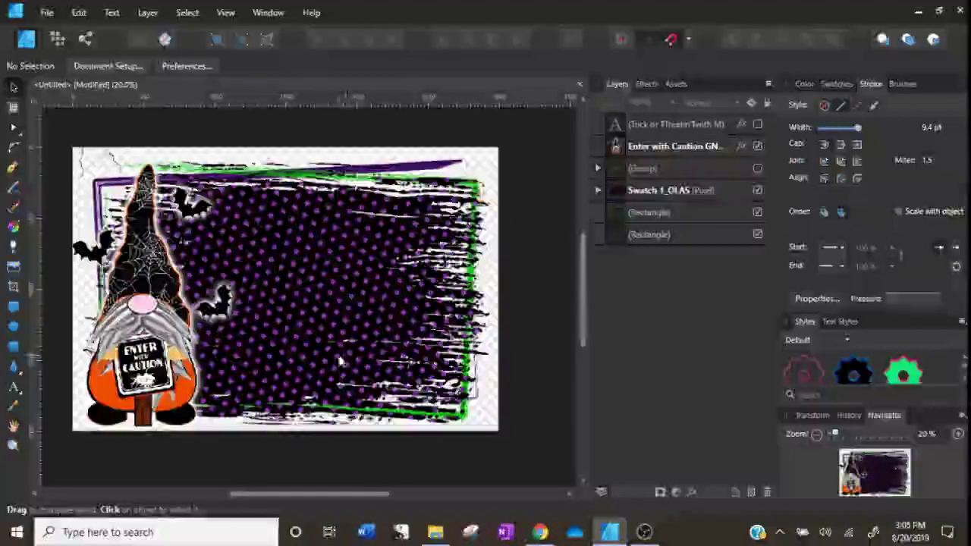
Show the hidden "Trick or Treatin'" text, replace its wording with "BOO!", and enlarge it at a tilt across the upper part of the swatch.
click(678, 190)
click(757, 124)
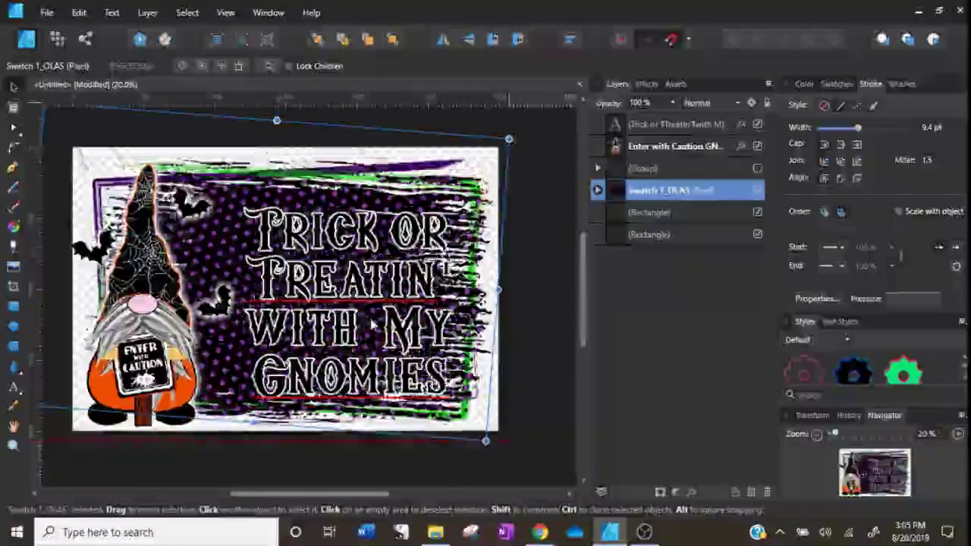
click(370, 322)
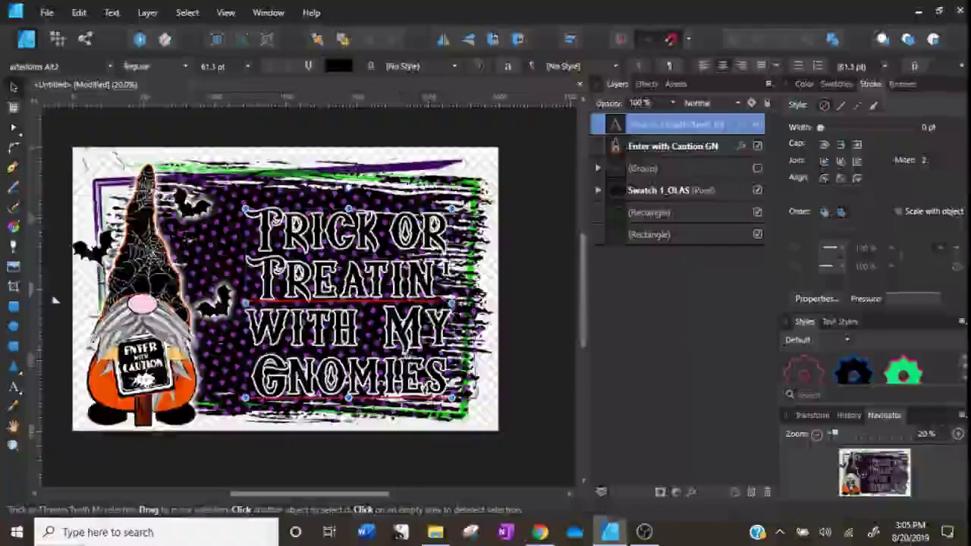
key(t)
key(ctrl+a)
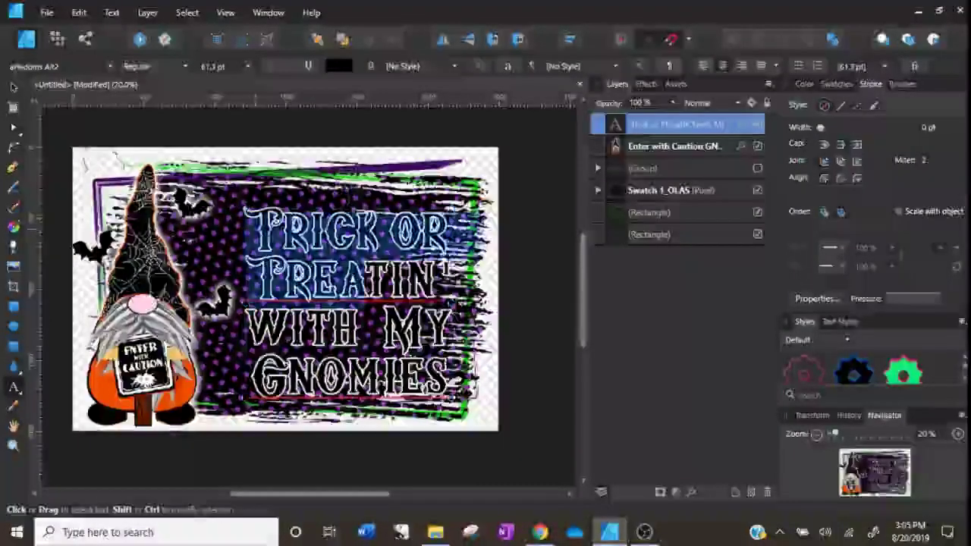
text(BOO!)
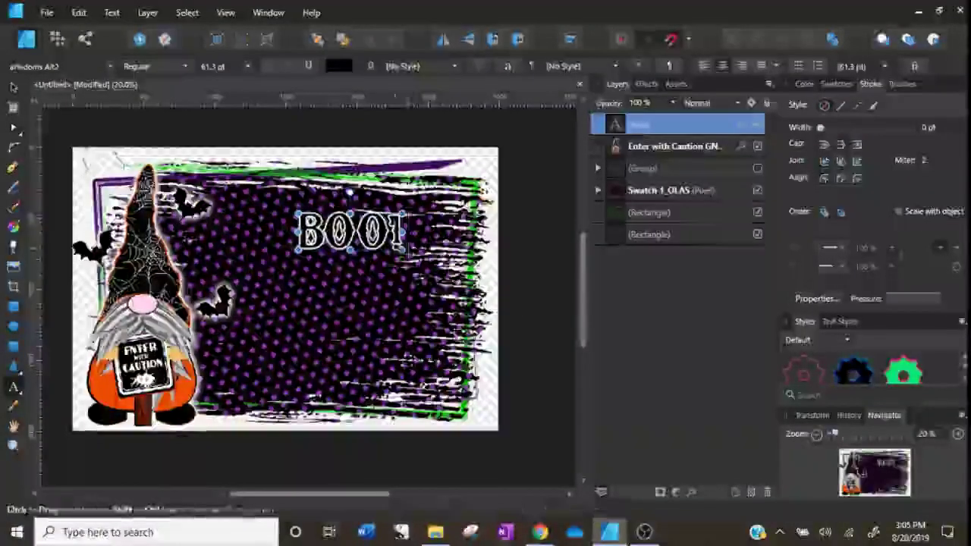
drag(413, 262, 491, 308)
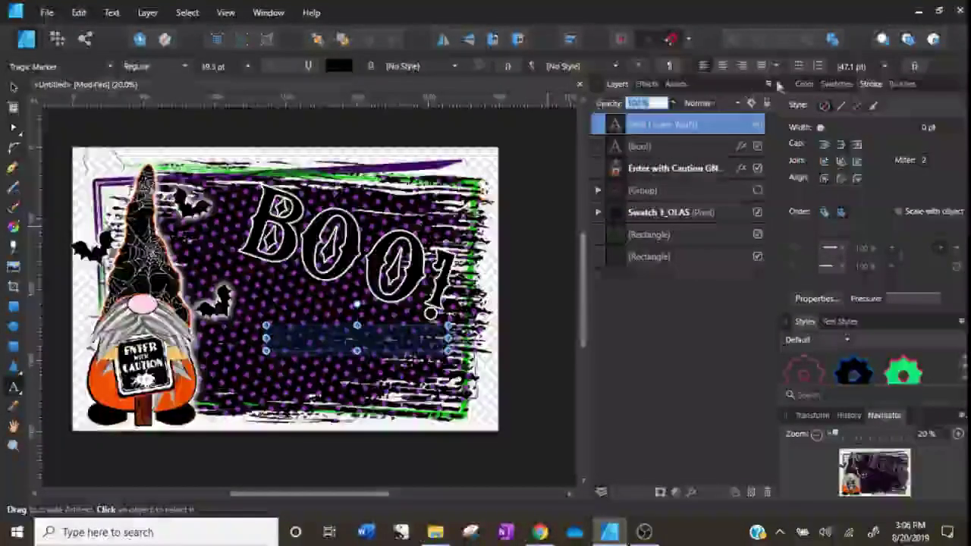
Fill the "(did I scare You?)" text with white and capitalize its first word to "Did".
click(804, 84)
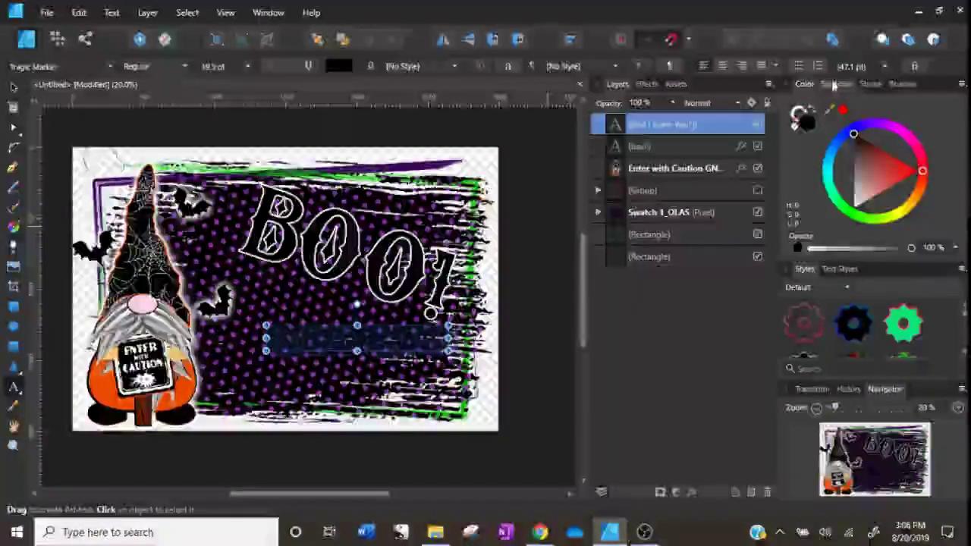
click(836, 85)
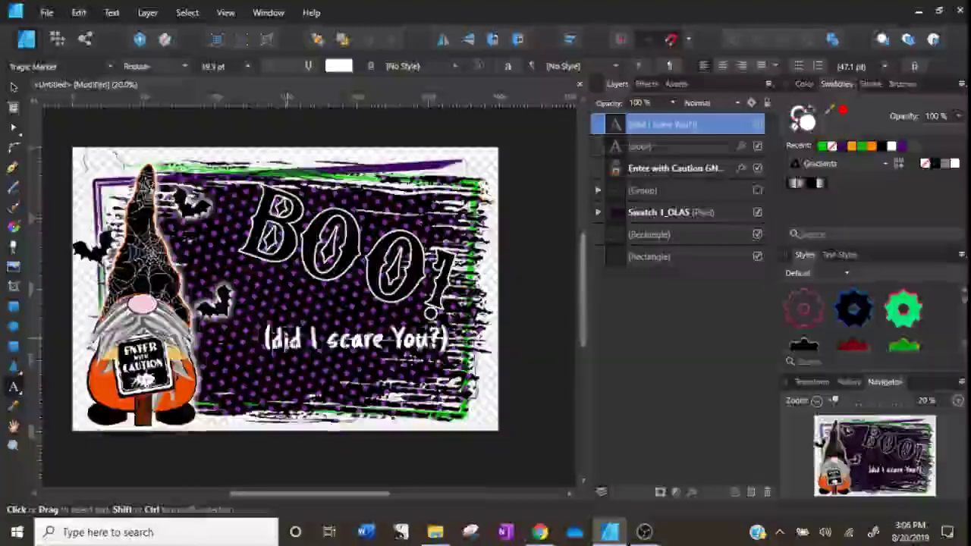
key(ctrl+z)
key(ctrl+z)
key(ctrl+z)
key(ctrl+z)
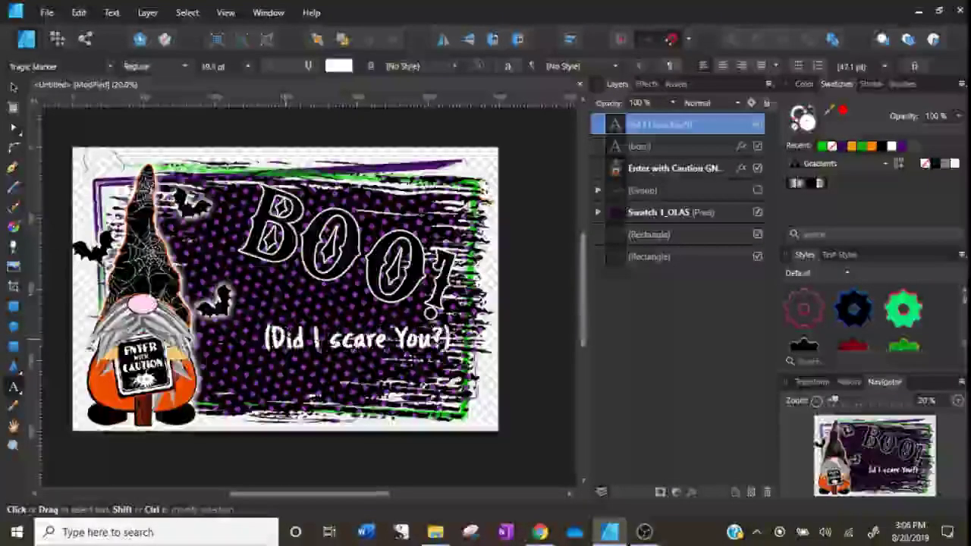
key(ctrl+shift+z)
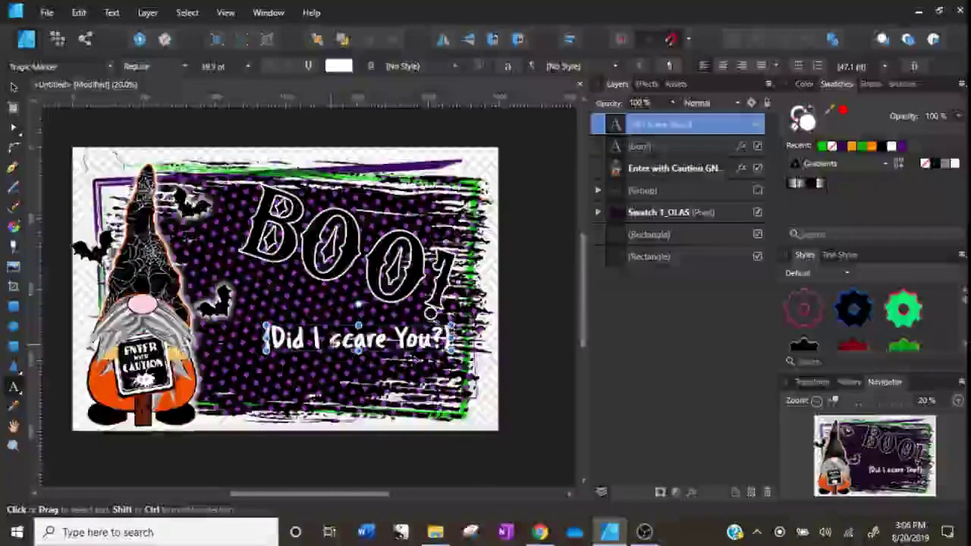
Break the "(Did I scare You?)" text into two lines before "scare" and center-align both lines.
key(ctrl+z)
key(ctrl+z)
key(ctrl+z)
key(ctrl+z)
key(ctrl+z)
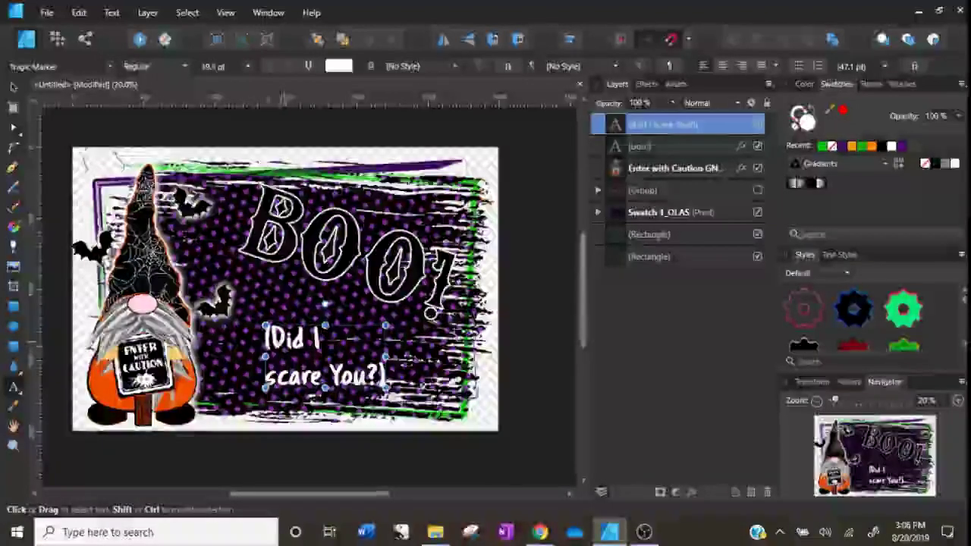
key(ctrl+z)
key(ctrl+z)
key(ctrl+z)
key(ctrl+z)
key(ctrl+z)
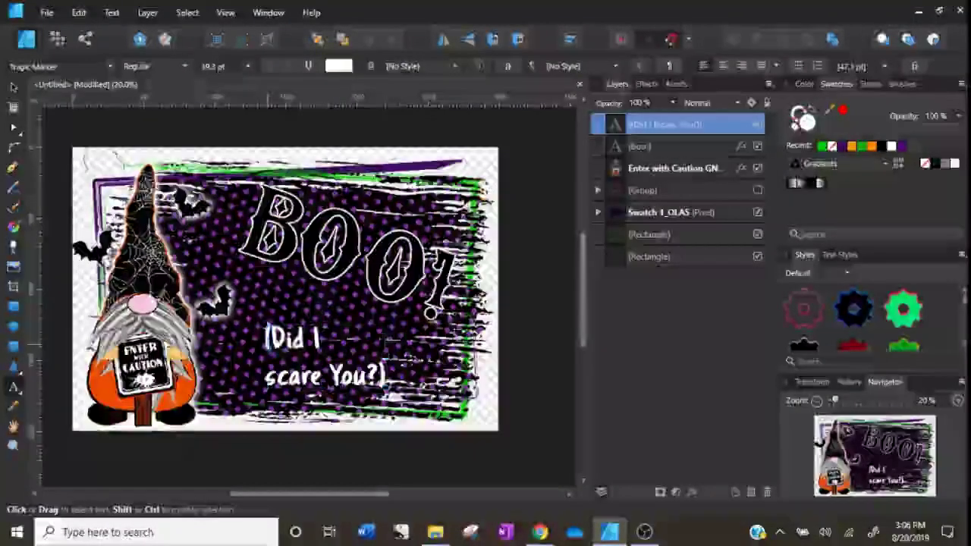
key(ctrl+z)
key(ctrl+z)
key(ctrl+z)
key(ctrl+z)
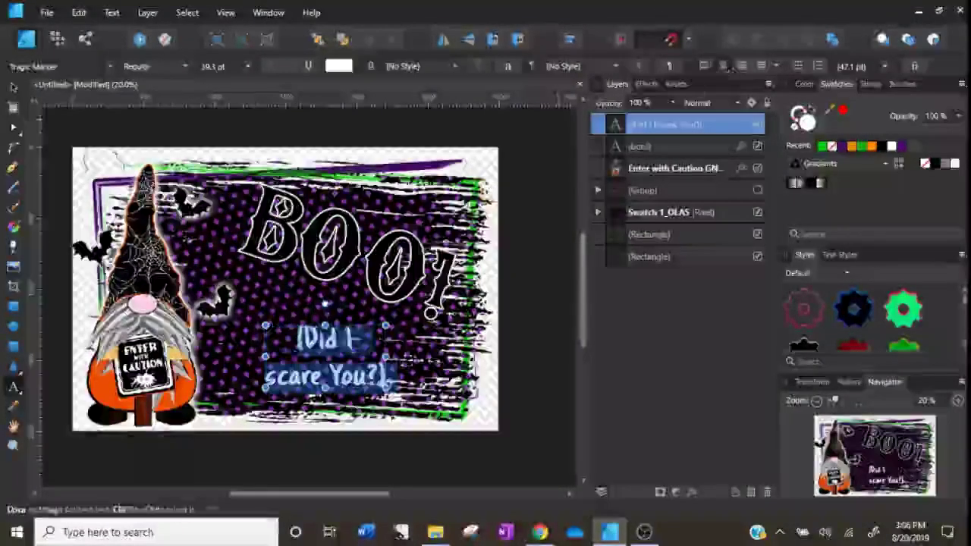
Rotate the "(Did I scare You?)" text clockwise to match the slant of "BOO!" and enlarge it to about 53 pt.
key(ctrl+z)
key(ctrl+z)
key(ctrl+z)
key(ctrl+z)
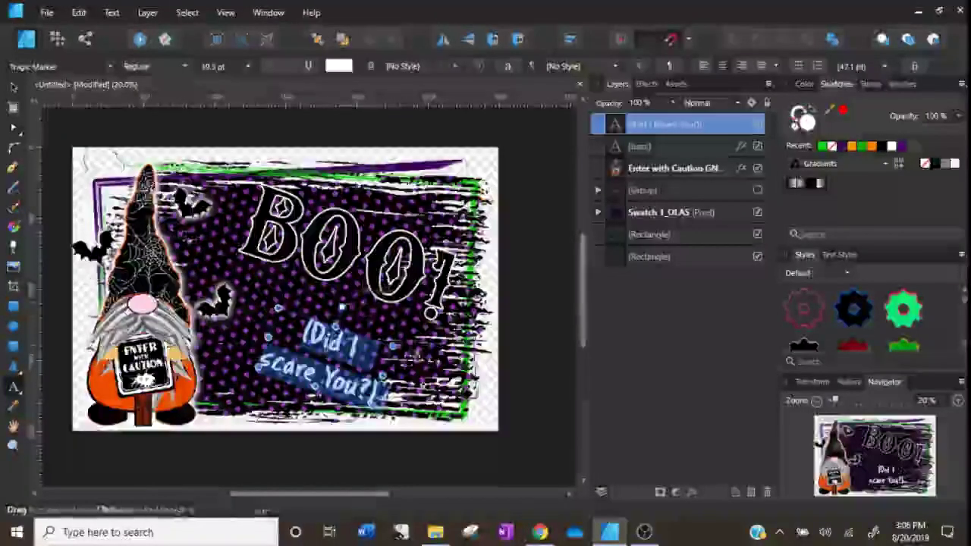
key(ctrl+z)
key(ctrl+z)
key(ctrl+z)
key(ctrl+z)
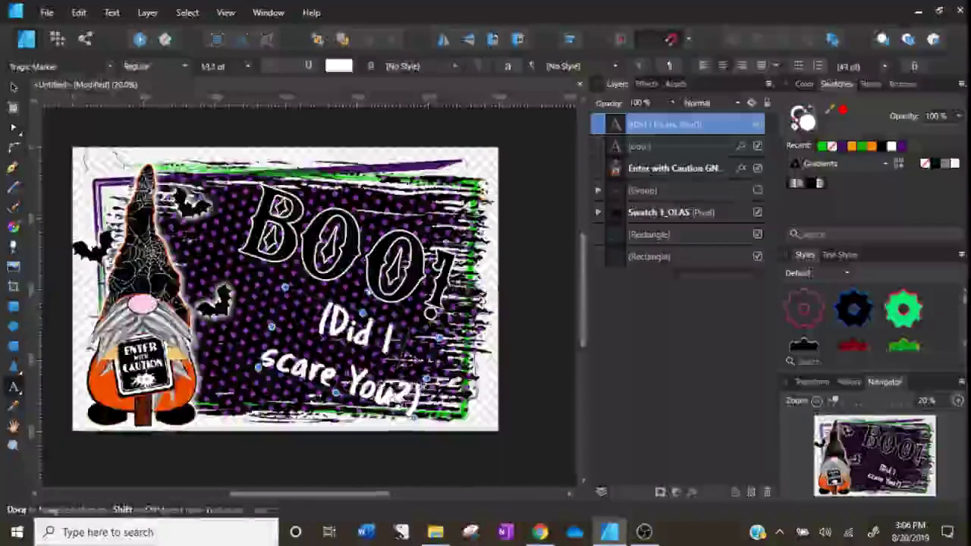
Move the tilted "(Did I scare You?)" text up and left beneath "BOO!" and clear the selection.
key(ctrl+z)
key(ctrl+z)
key(ctrl+z)
key(ctrl+z)
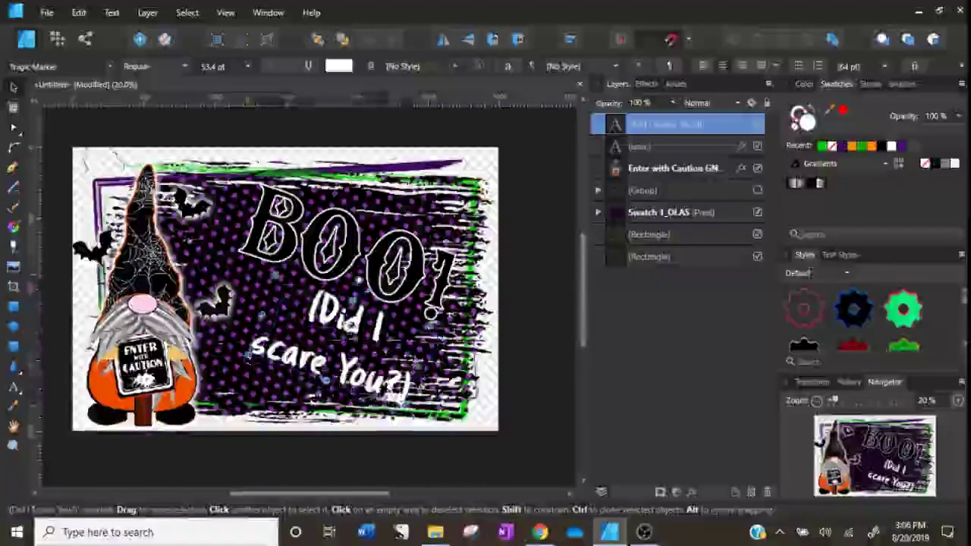
key(ctrl+z)
key(ctrl+z)
key(ctrl+z)
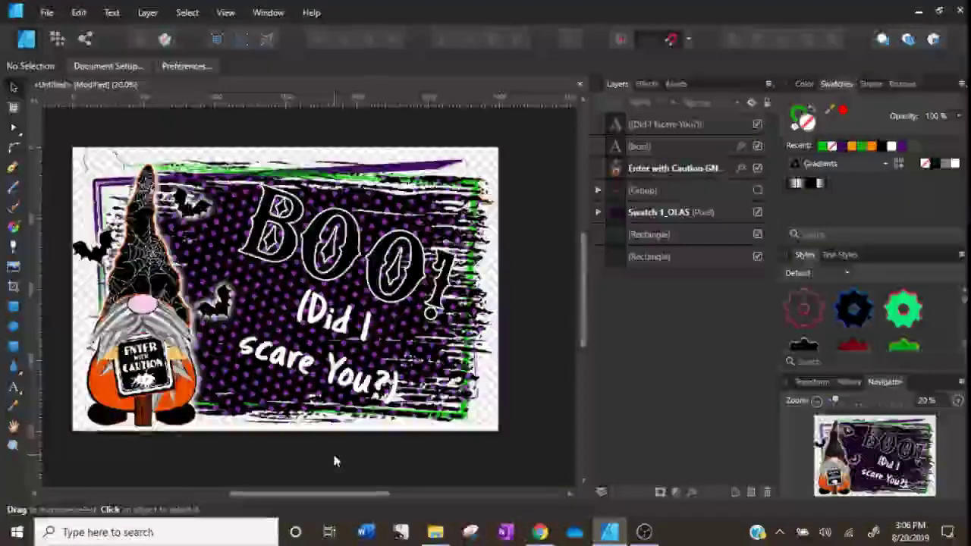
Shift the "BOO!" text slightly to the right above the second text and clear the selection.
click(434, 269)
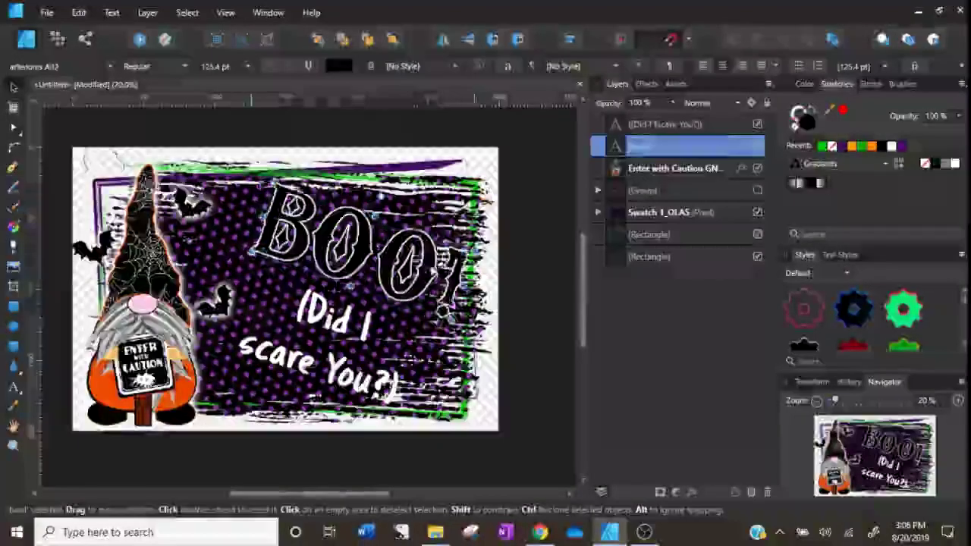
click(417, 464)
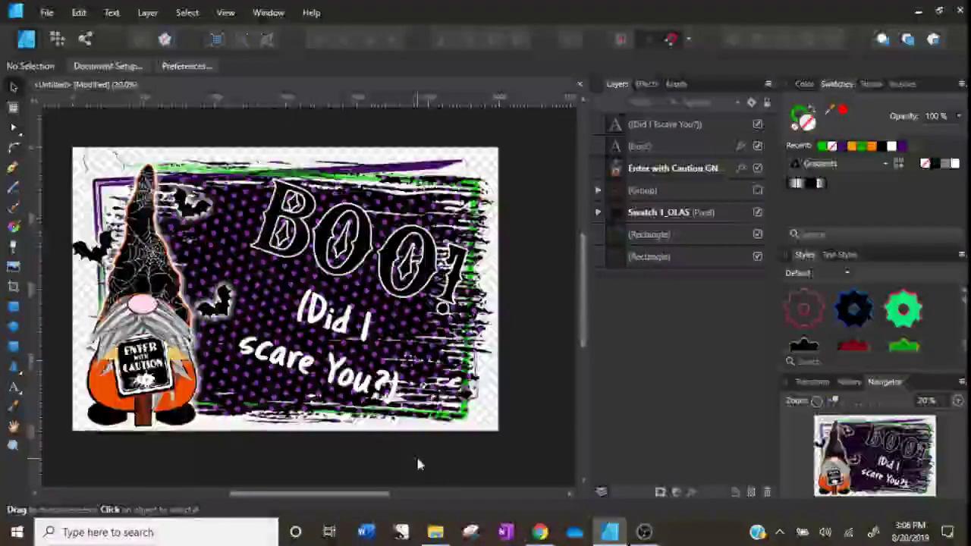